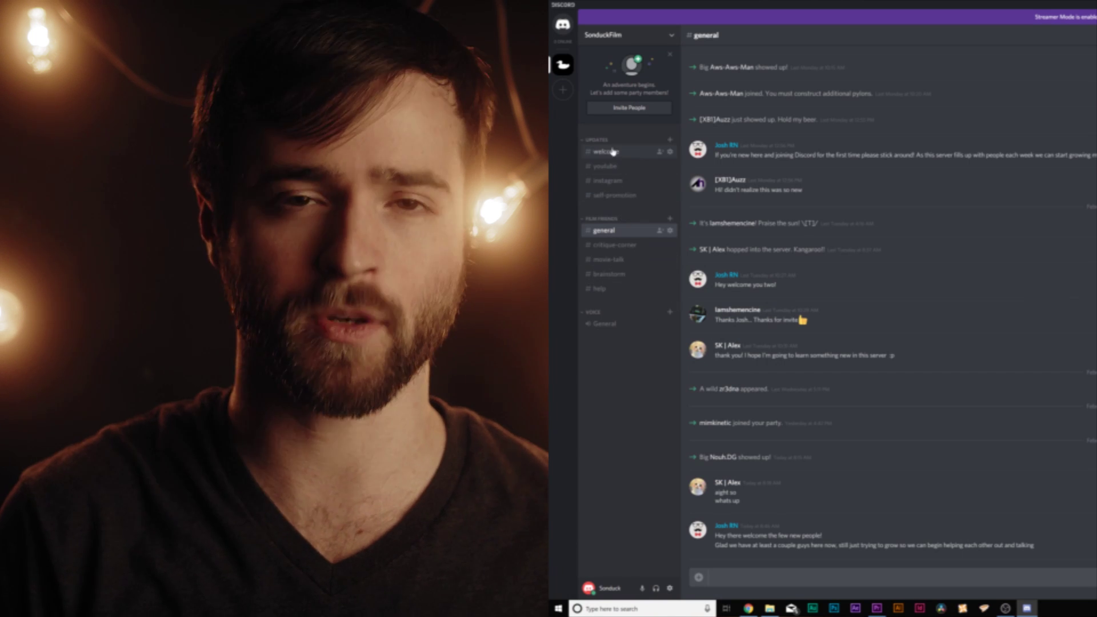
- Replay the TRAILER title animation from the start of the comp
left_click(612, 151)
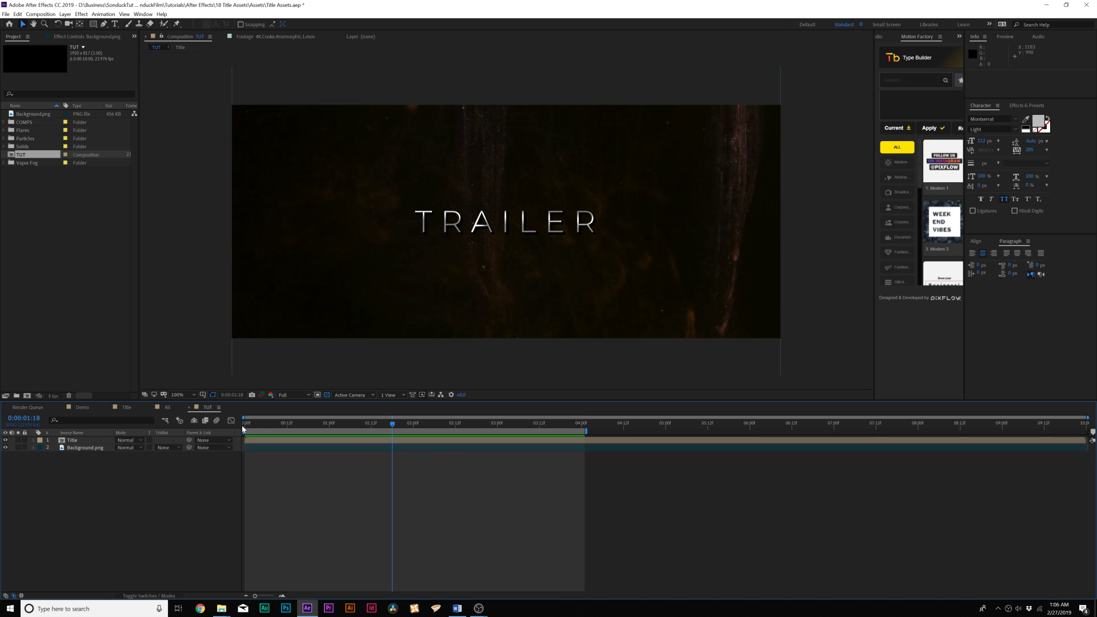
left_click(244, 425)
key("space")
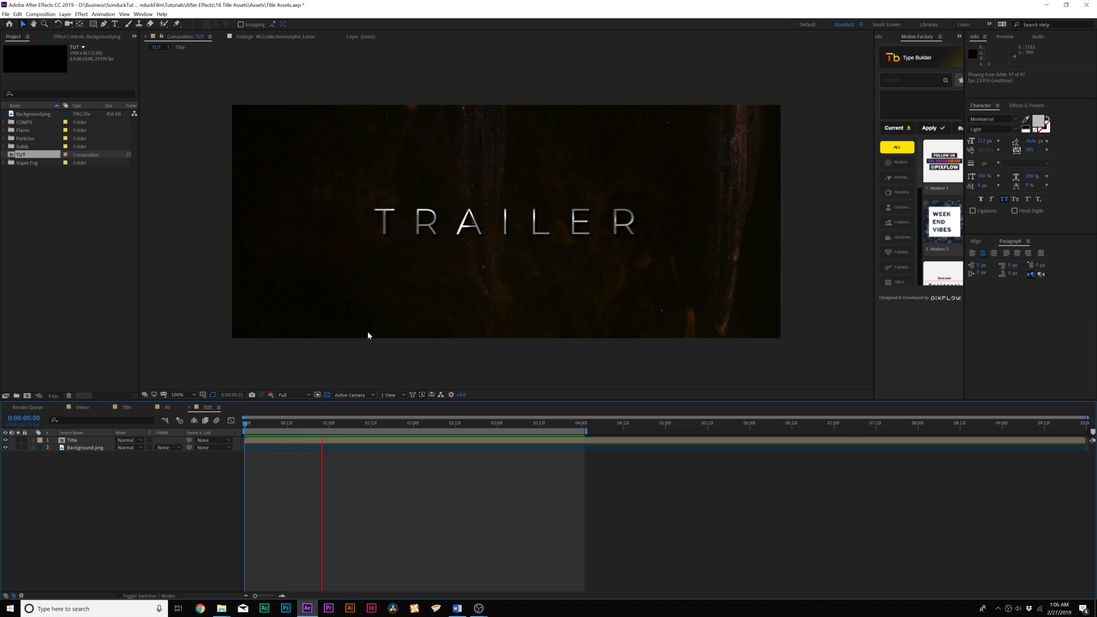
- Open the Title precomp and reveal the TRAILER layer's modified properties in a maximized timeline
double_click(69, 444)
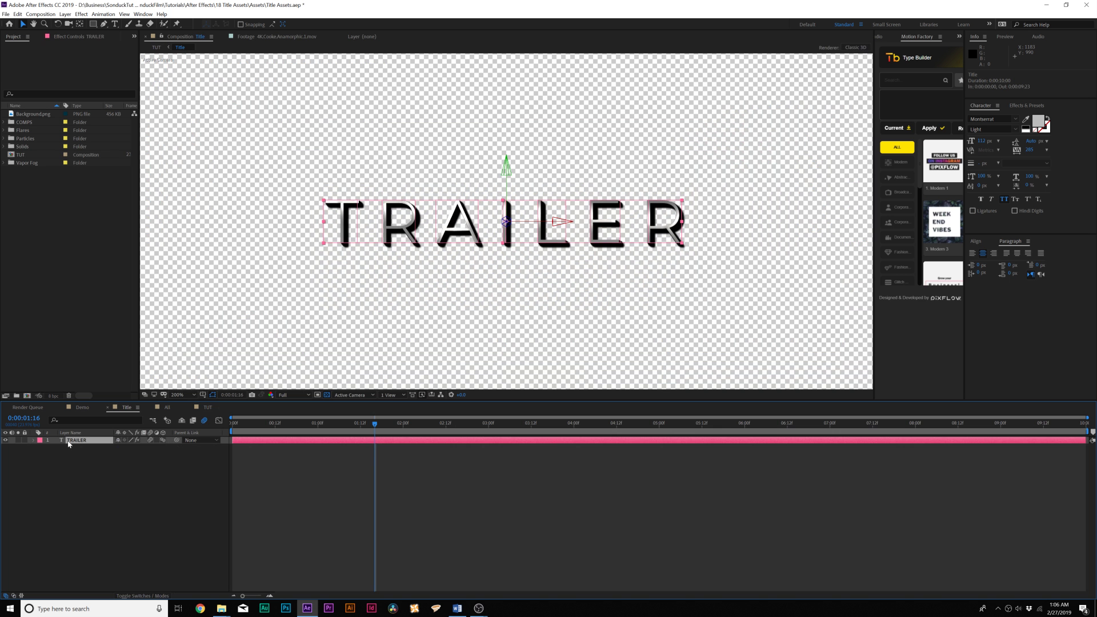
key("u")
key("u")
key("grave")
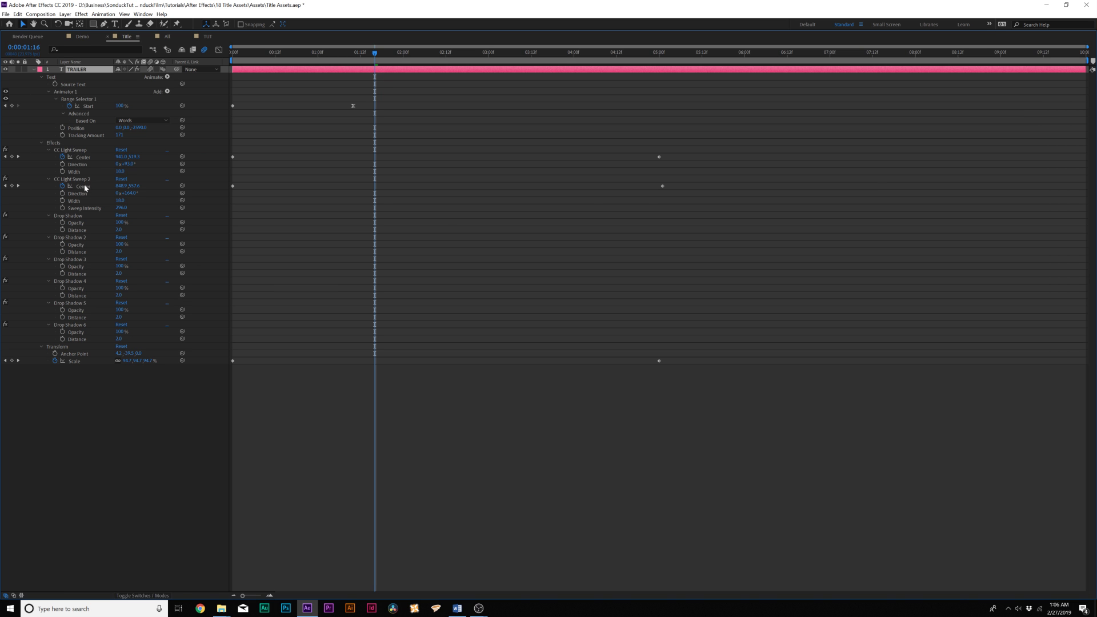
key("grave")
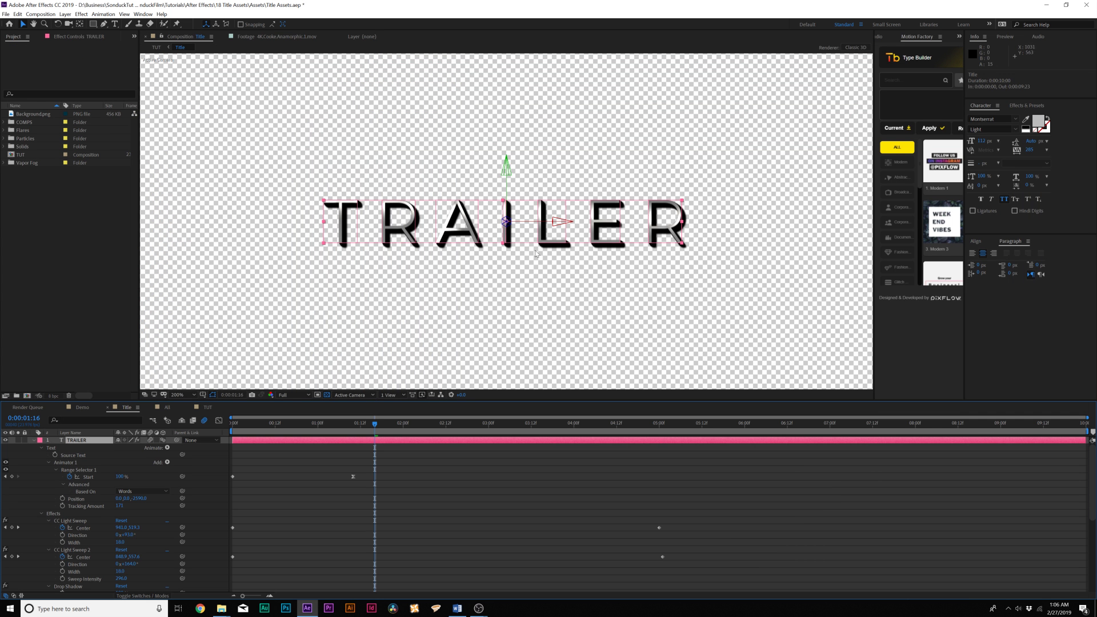
key("grave")
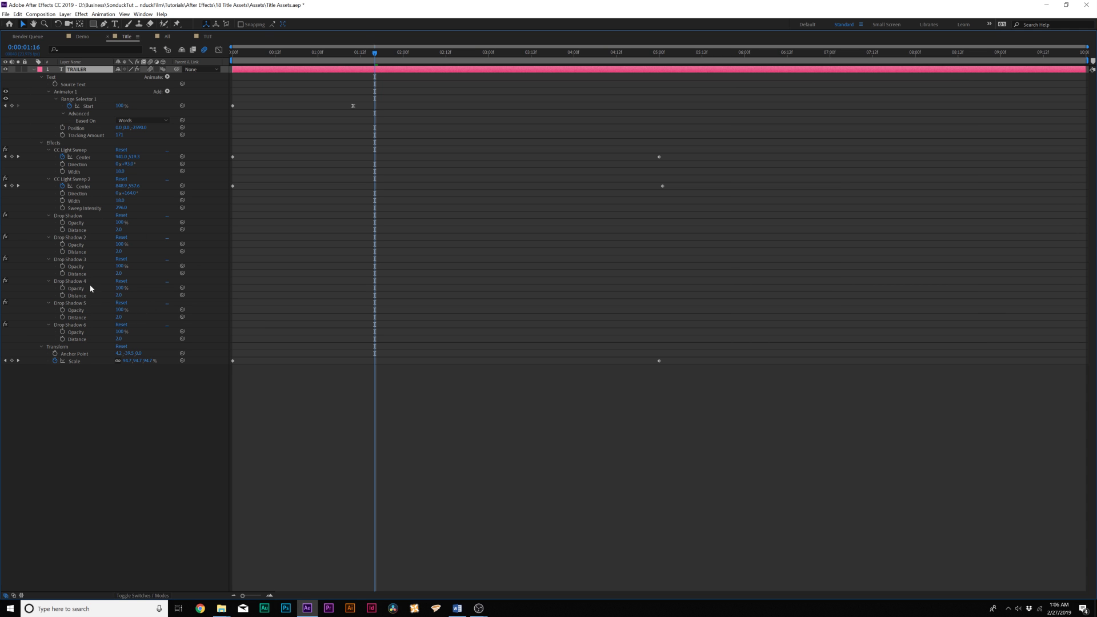
key("grave")
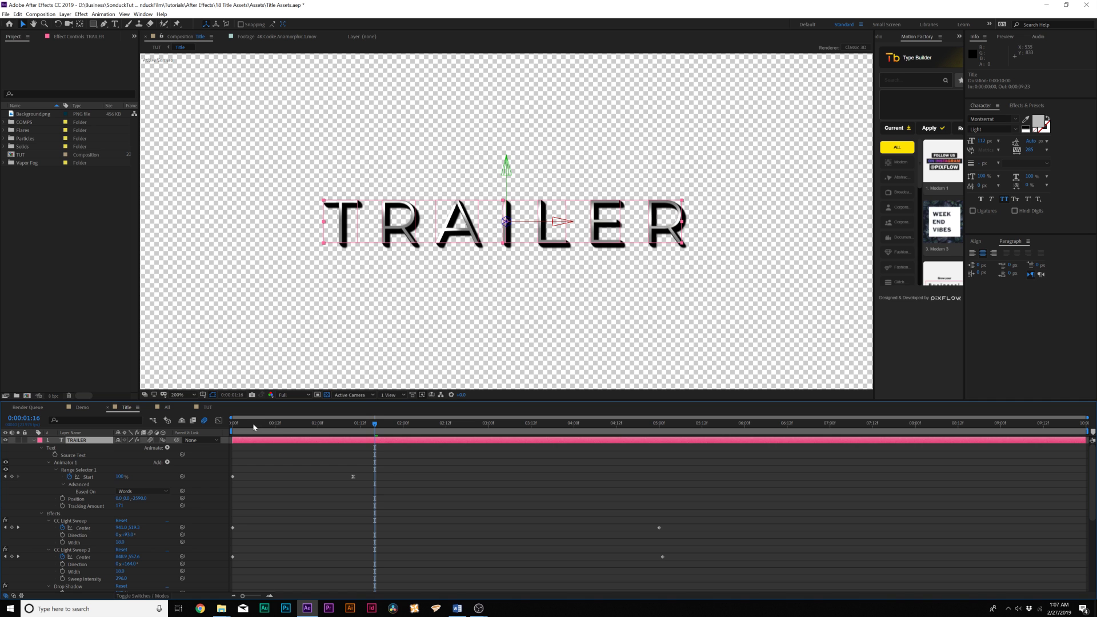
- Scrub the title animation to 0:00:01:19 and preview it at 100% size
left_click_drag(254, 428, 615, 458)
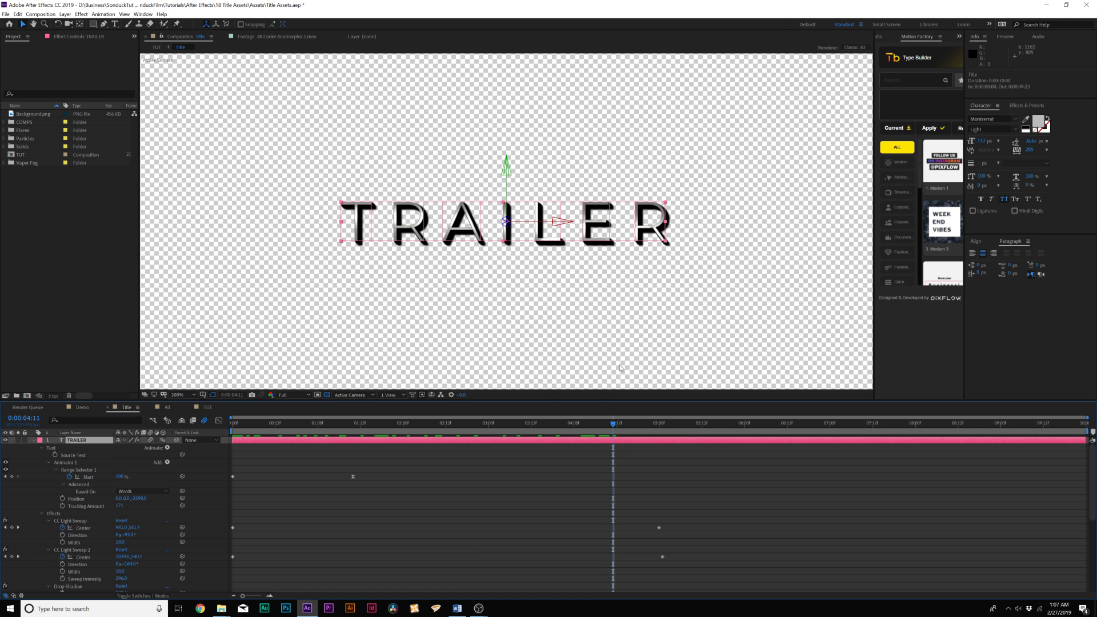
key("Home")
key("slash")
key("space")
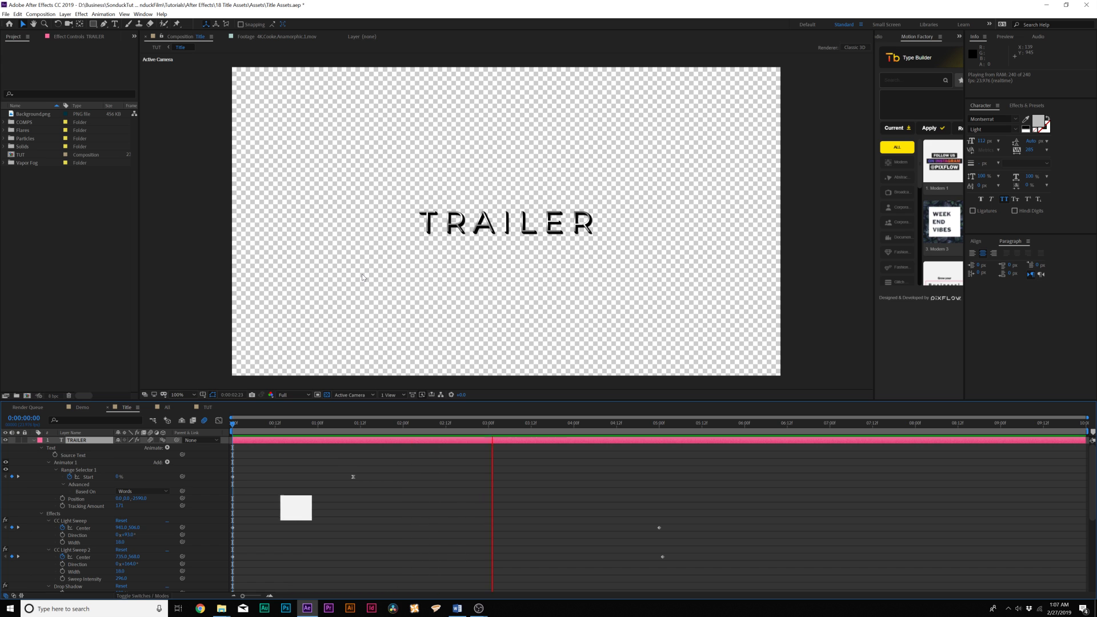
key("space")
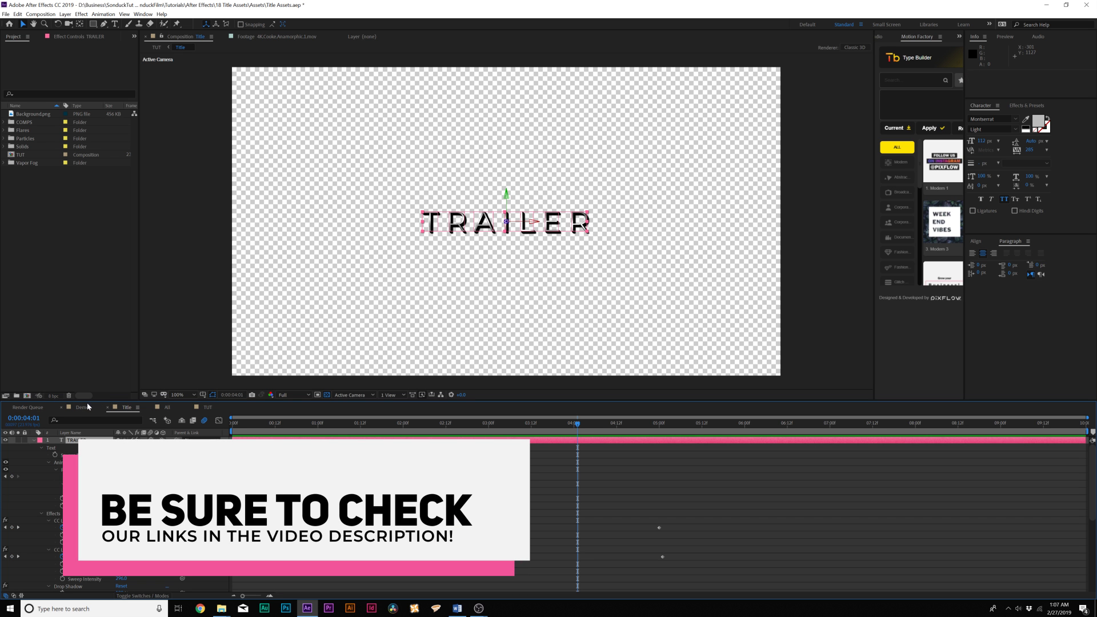
left_click(81, 408)
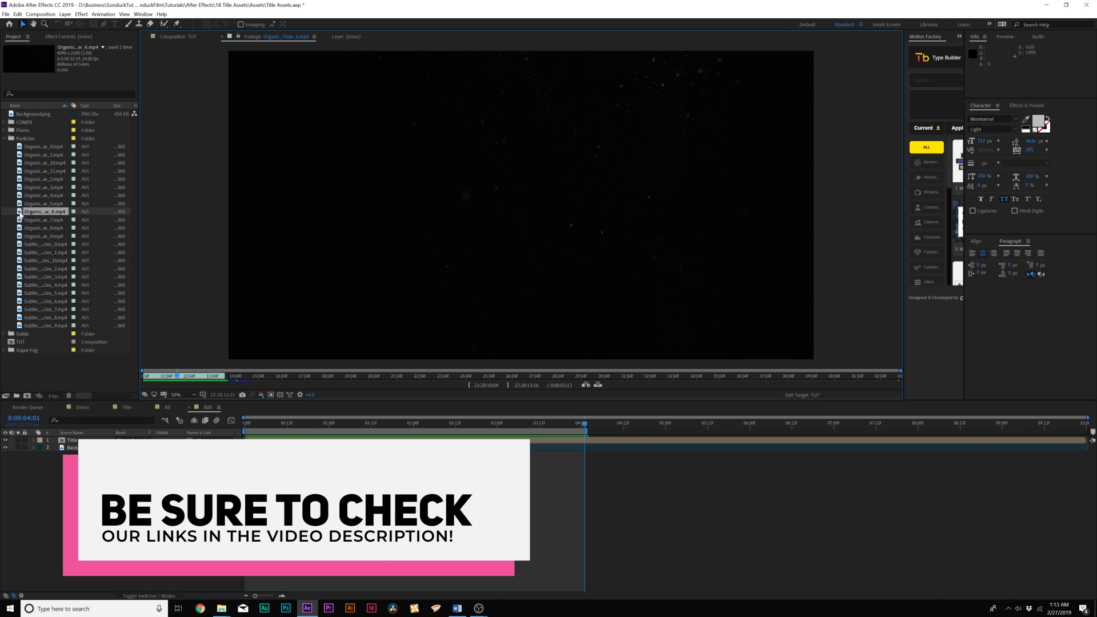
- Add Organic_Flow_6 to the TUT comp in Screen mode, placed below the Title layer
left_click_drag(63, 352, 72, 444)
left_click(256, 424)
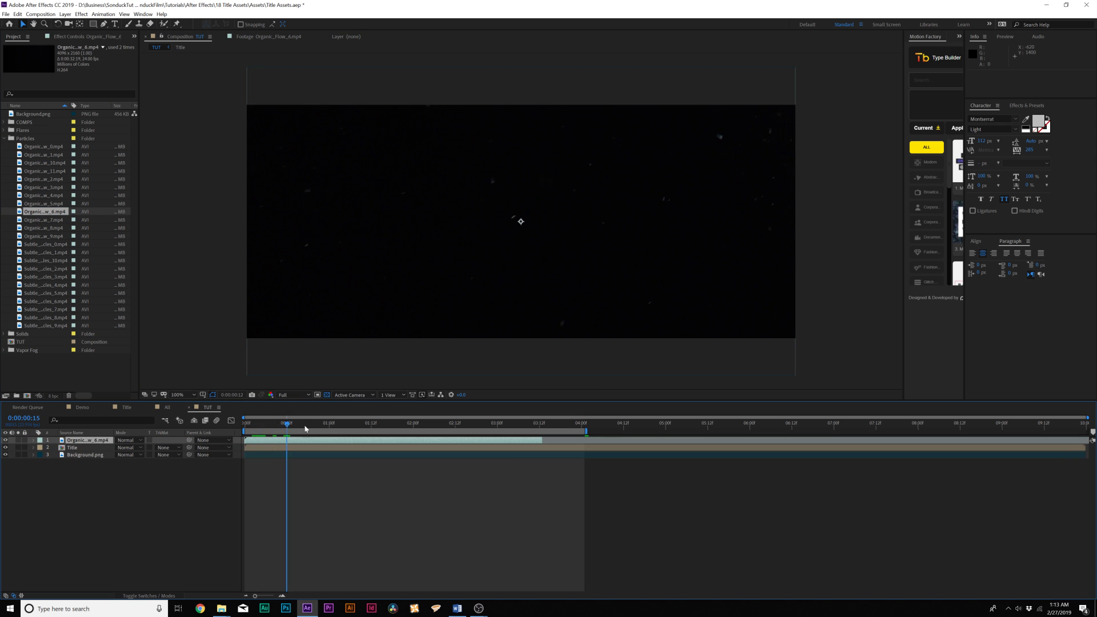
left_click(132, 443)
left_click(135, 192)
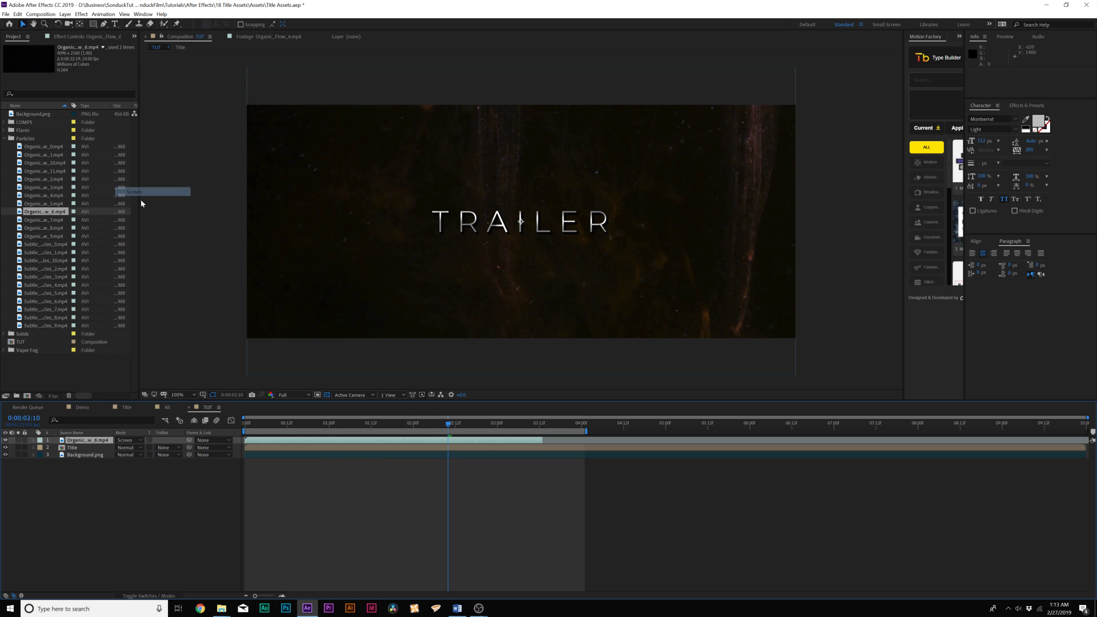
left_click_drag(255, 423, 396, 417)
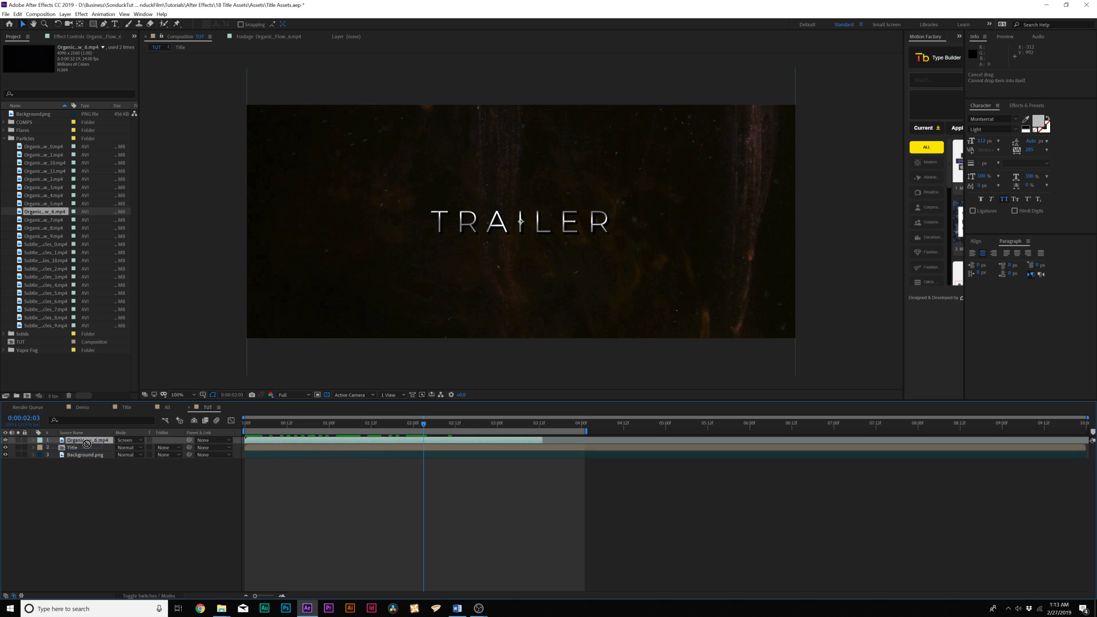
left_click_drag(86, 444, 84, 338)
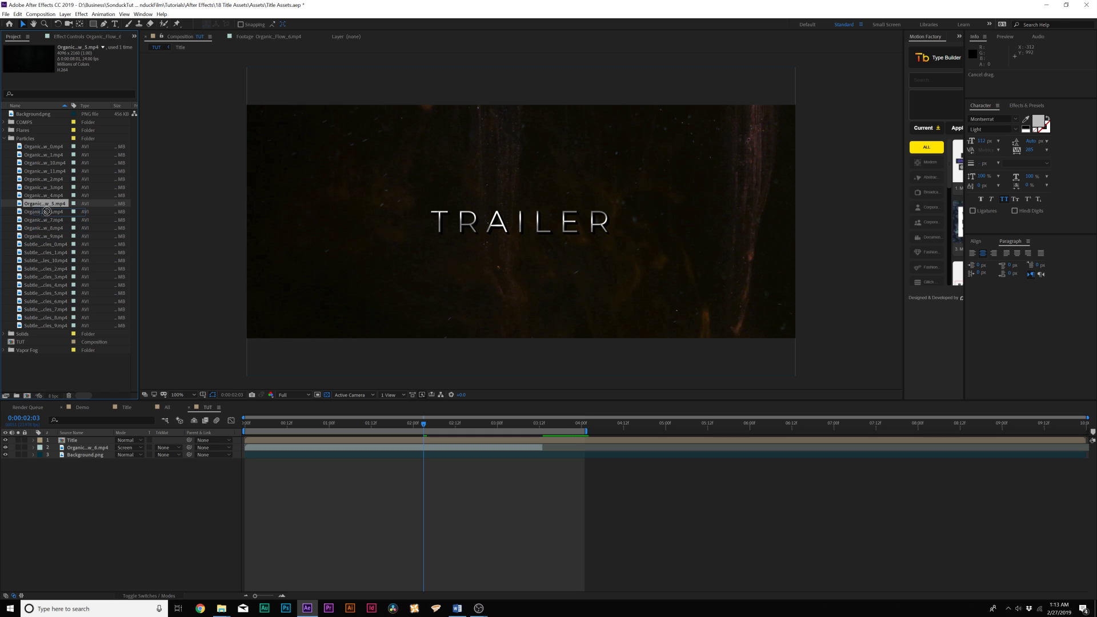
- Add Organic_Flow_5 as a second particle layer, also set to Screen blending
left_click_drag(139, 389, 88, 438)
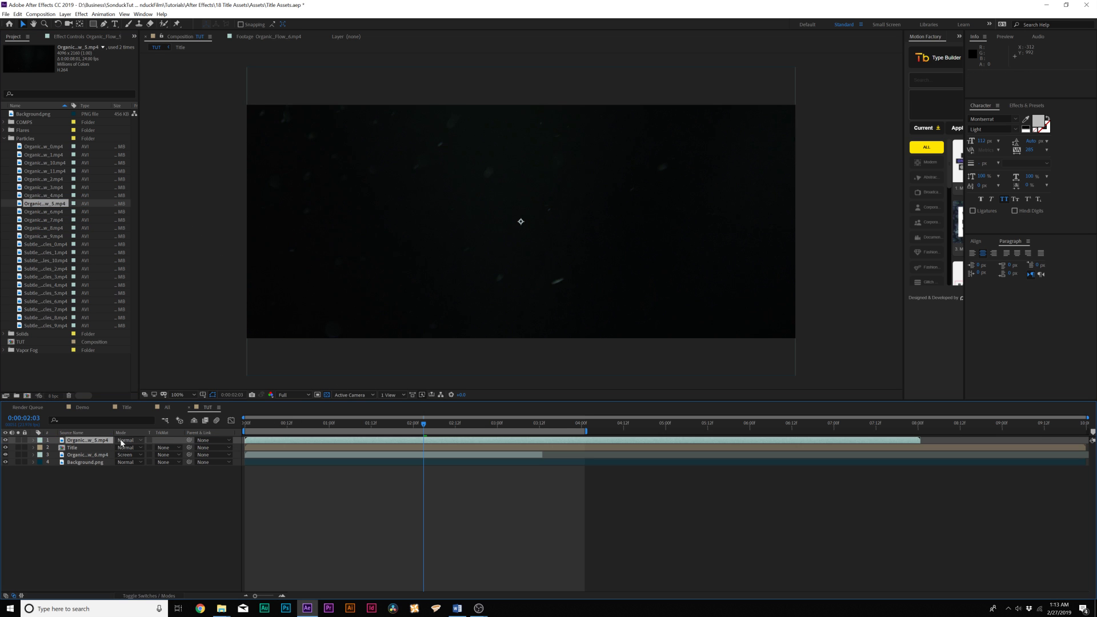
left_click(125, 440)
left_click(135, 192)
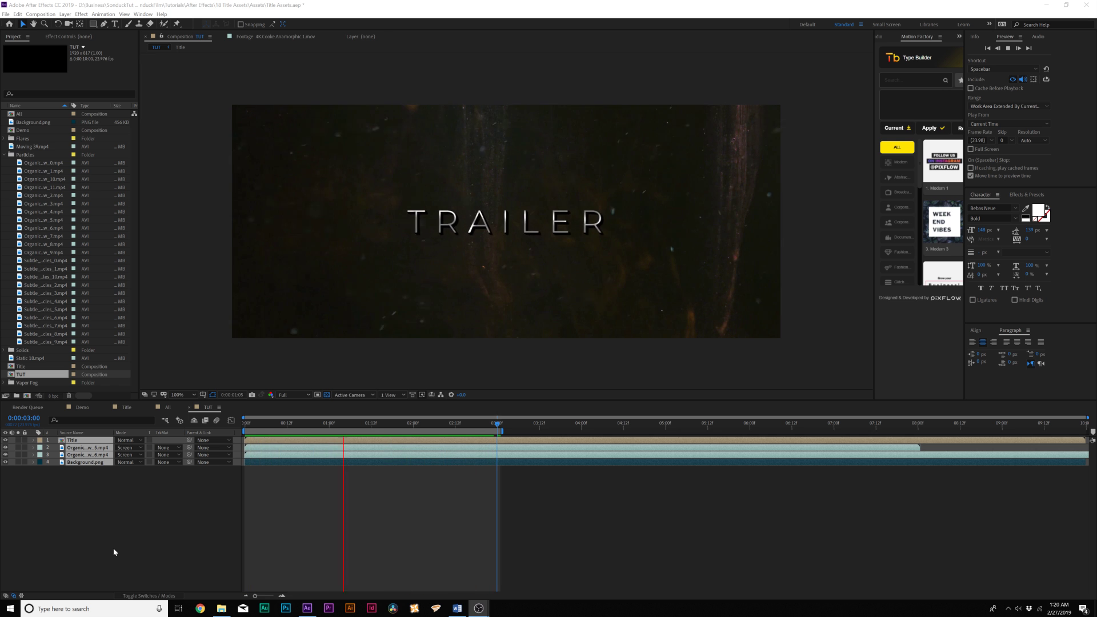
left_click(222, 608)
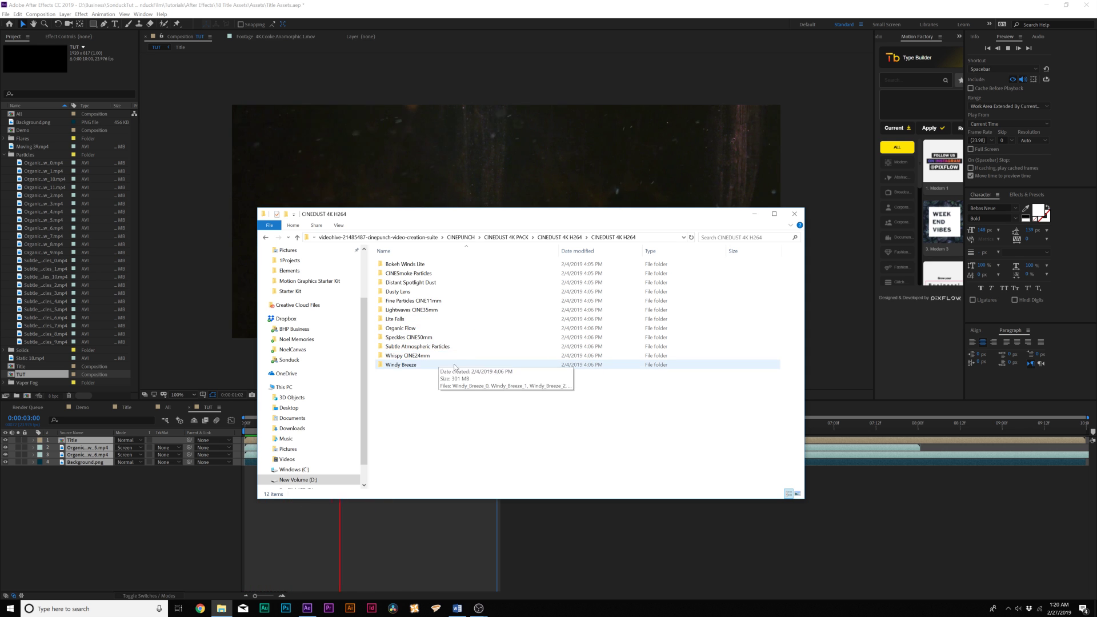
- Close the CINEDUST footage folder window and go to the RocketStock Vapor page
left_click(187, 471)
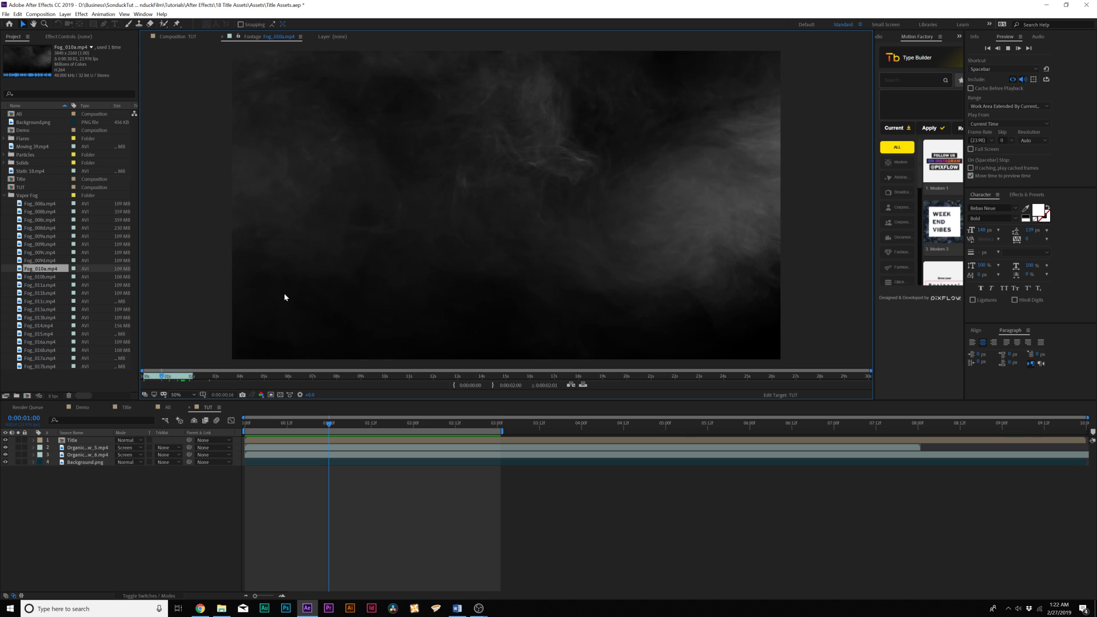
left_click(207, 608)
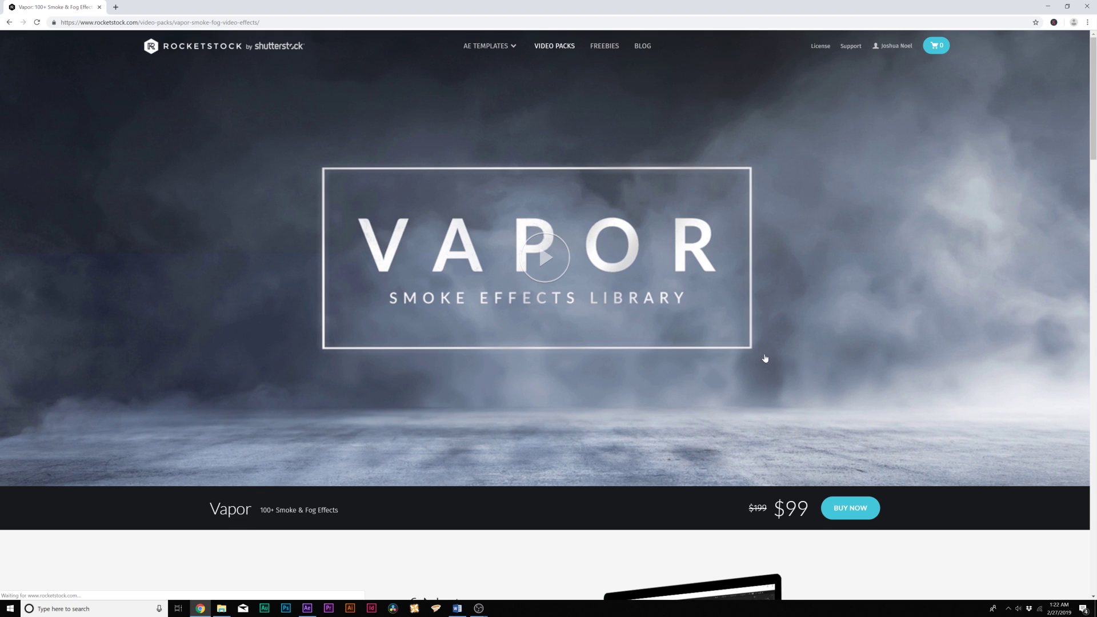
- Browse the RocketStock Vapor smoke and fog pack page, then close the browser
scroll(766, 359, "down", 5)
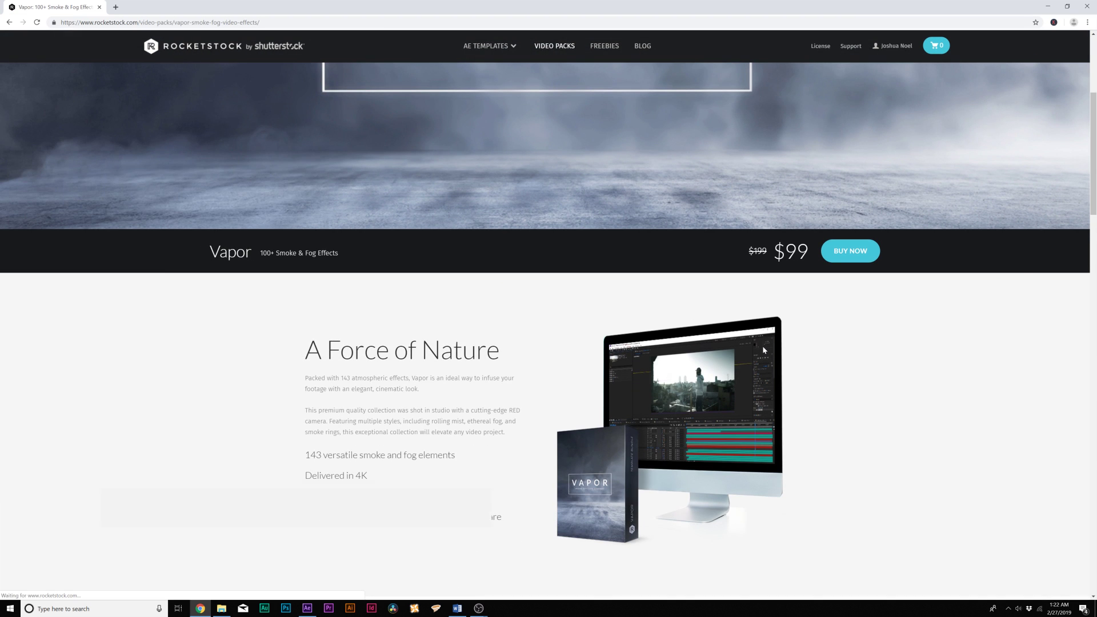
scroll(657, 363, "down", 2)
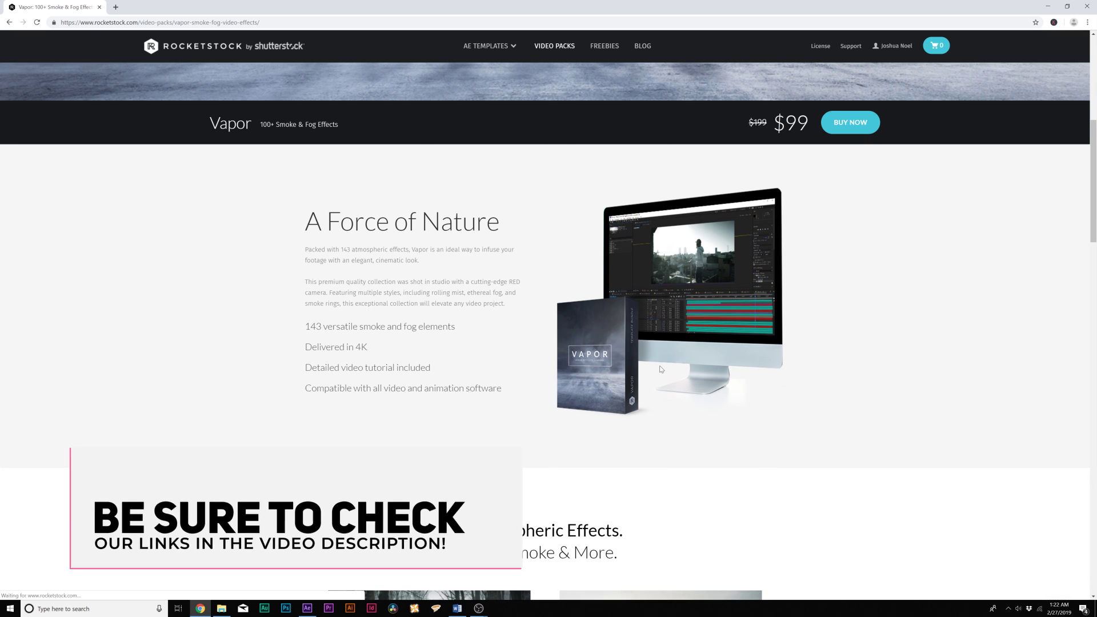
scroll(661, 372, "down", 6)
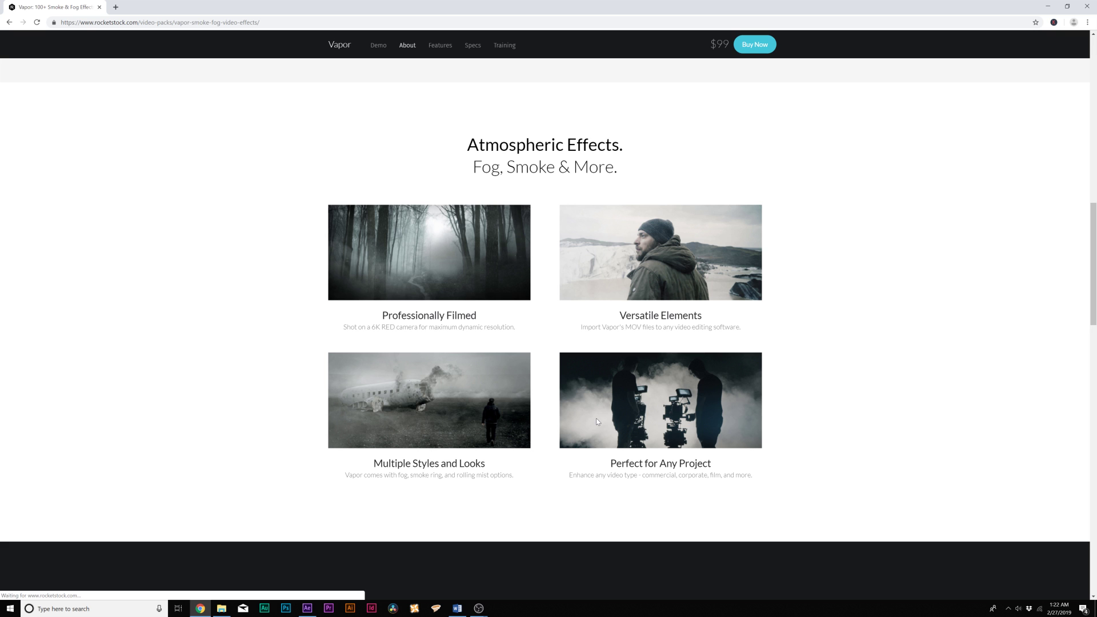
left_click(1088, 5)
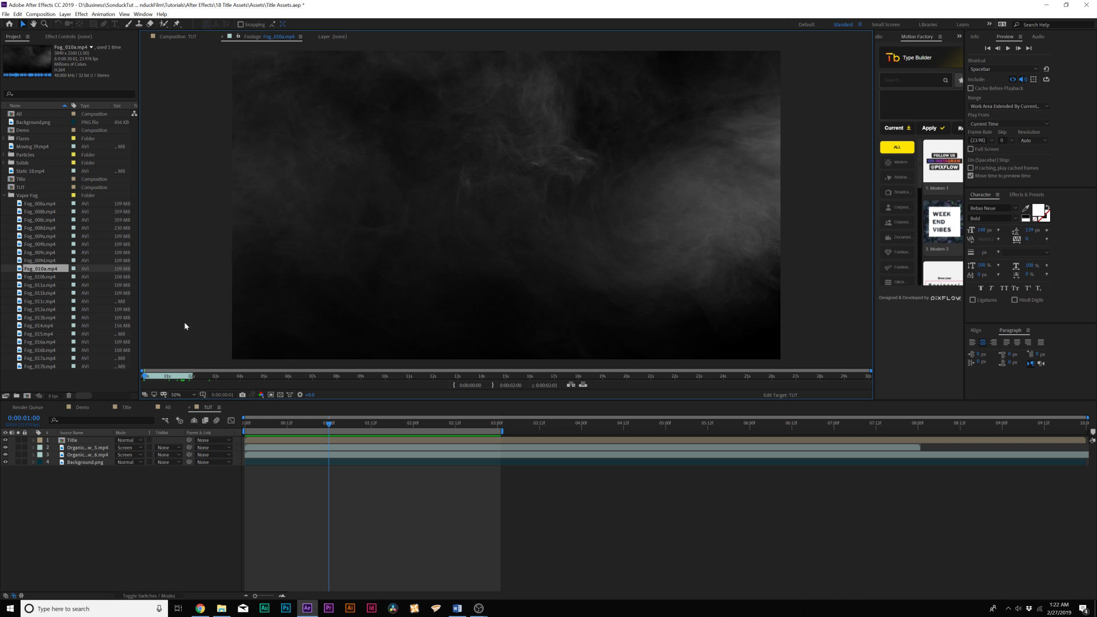
- Drop Fog_010a into the TUT comp at 52% scale, Screen-blend it, and preview
left_click(182, 36)
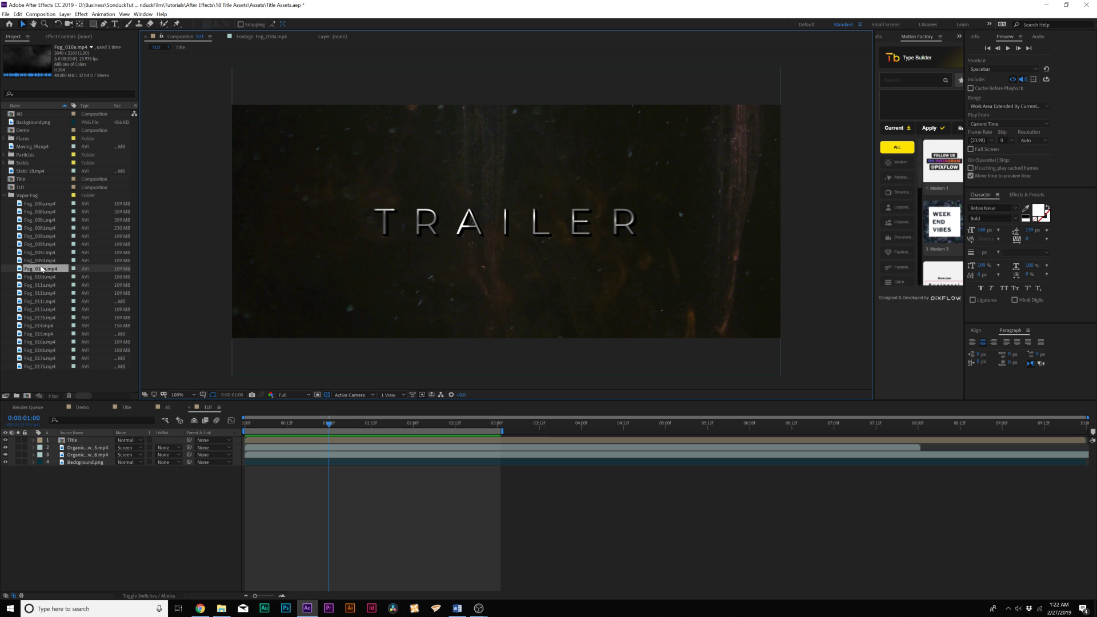
left_click_drag(42, 269, 100, 461)
key("s")
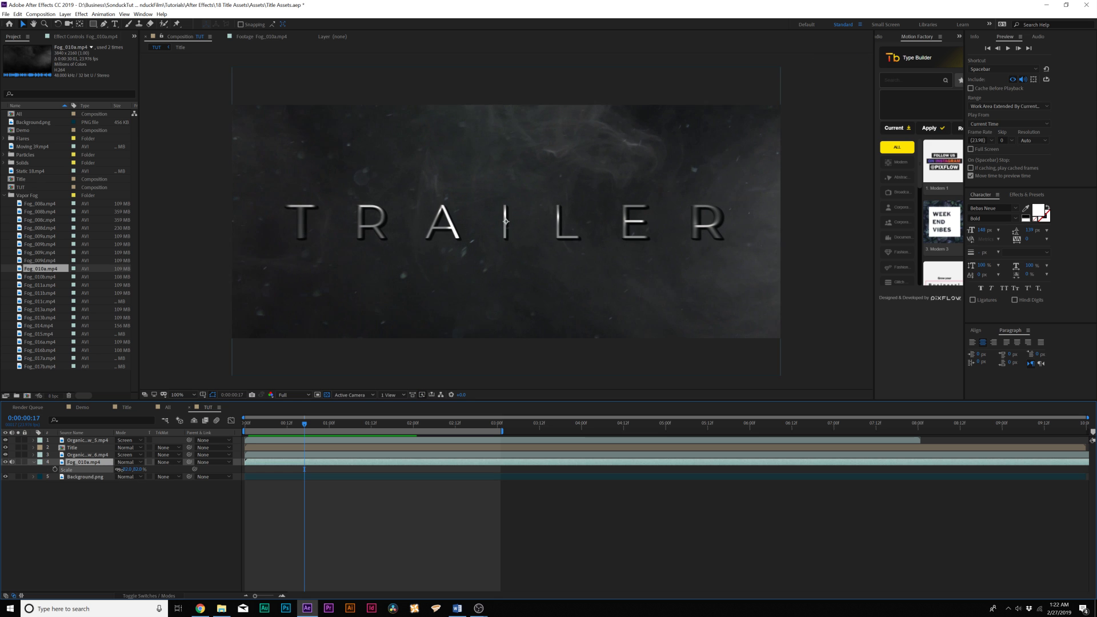
left_click_drag(128, 470, 109, 471)
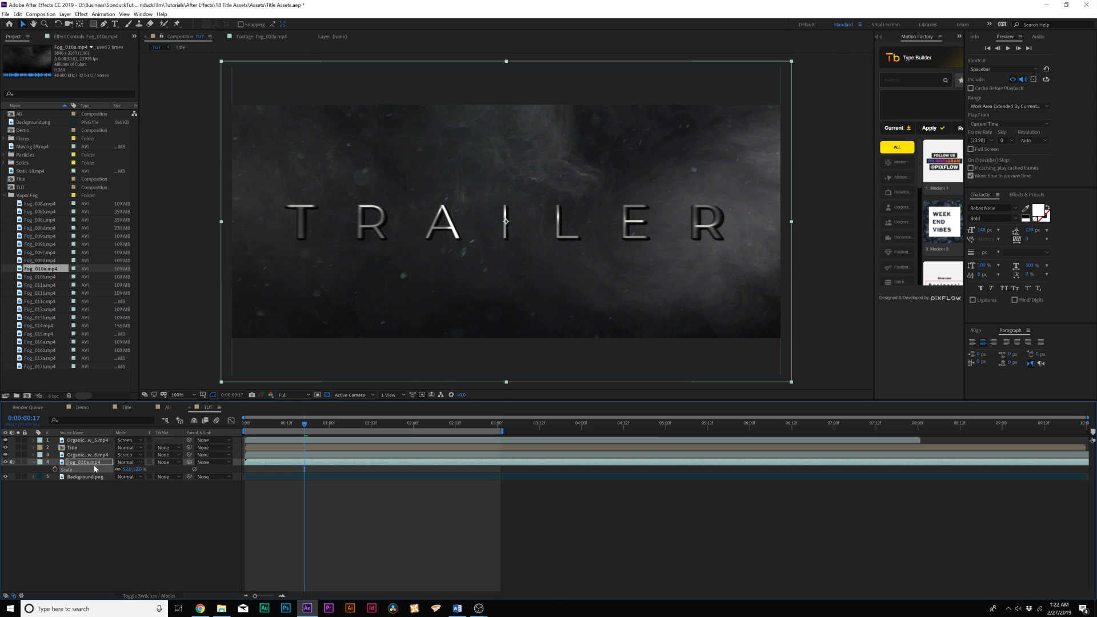
key("s")
key("space")
left_click(127, 462)
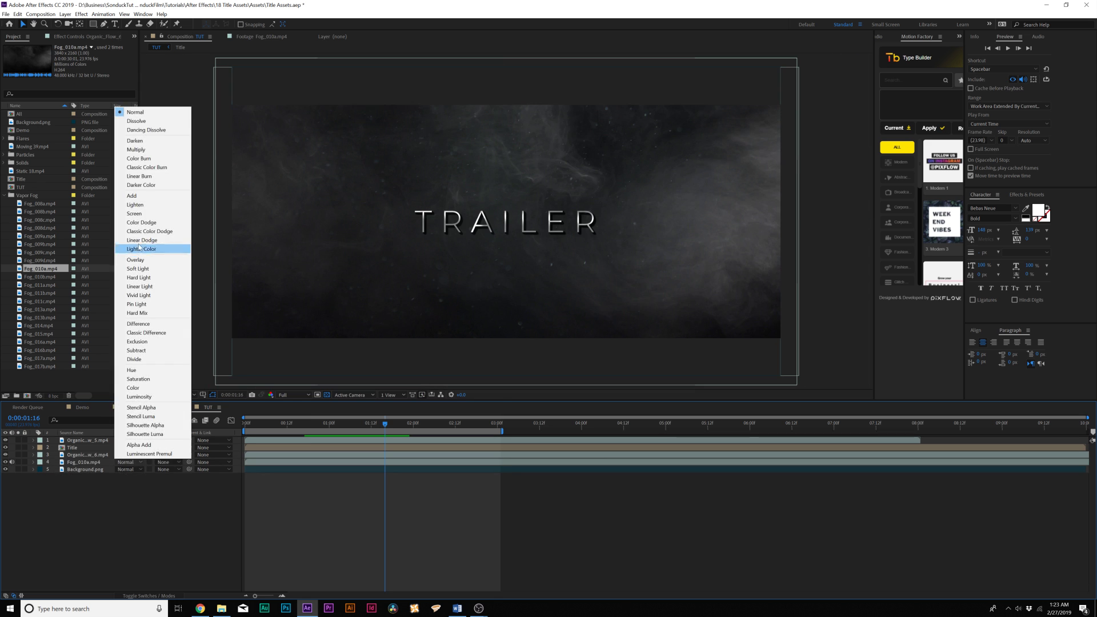
left_click(135, 213)
key("space")
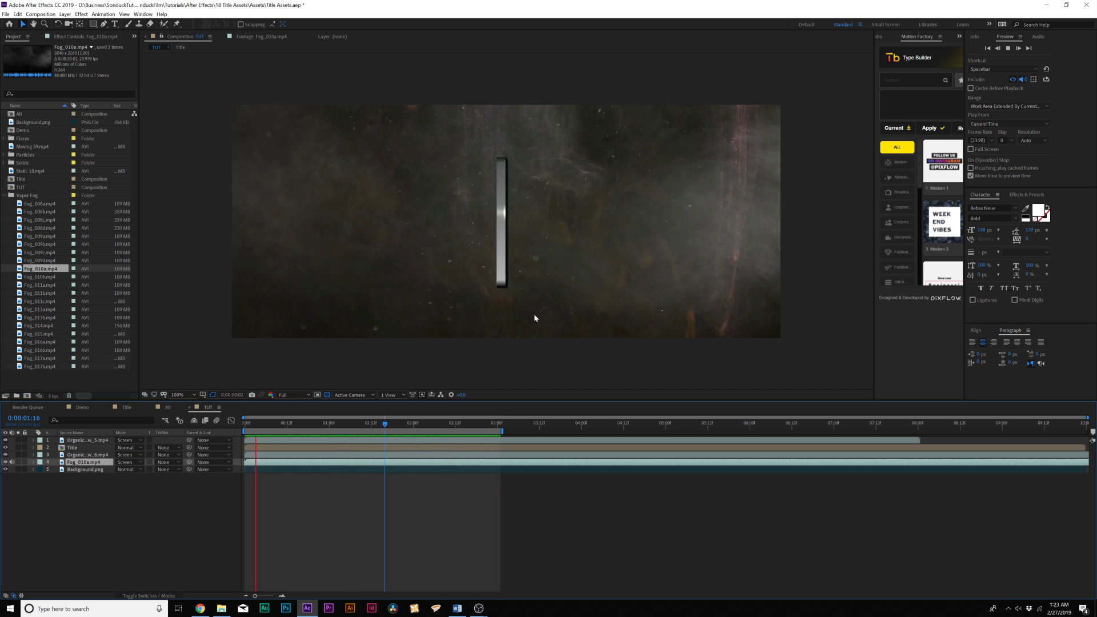
key("space")
- Browse the Flares folder and preview the Moving 39.mp4 clip on its own
left_click(3, 196)
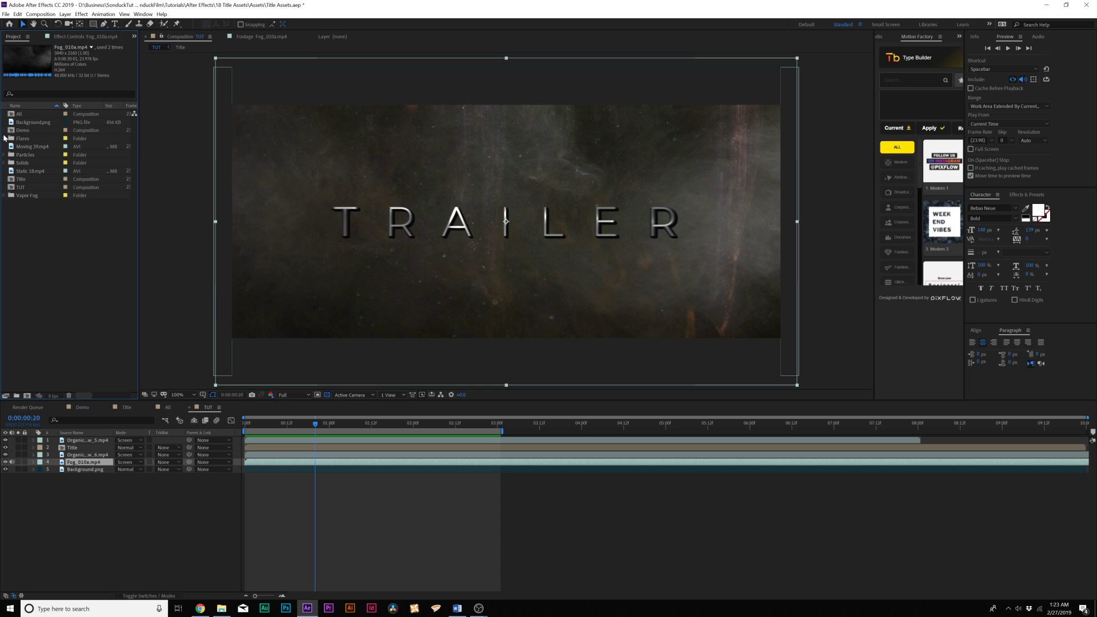
left_click(4, 138)
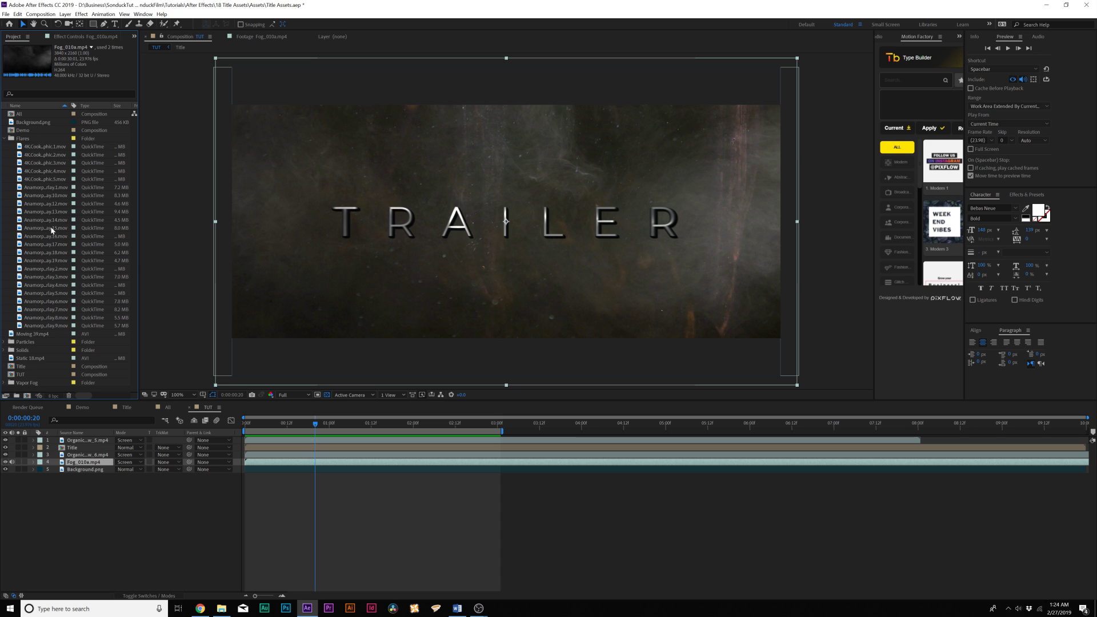
left_click(5, 138)
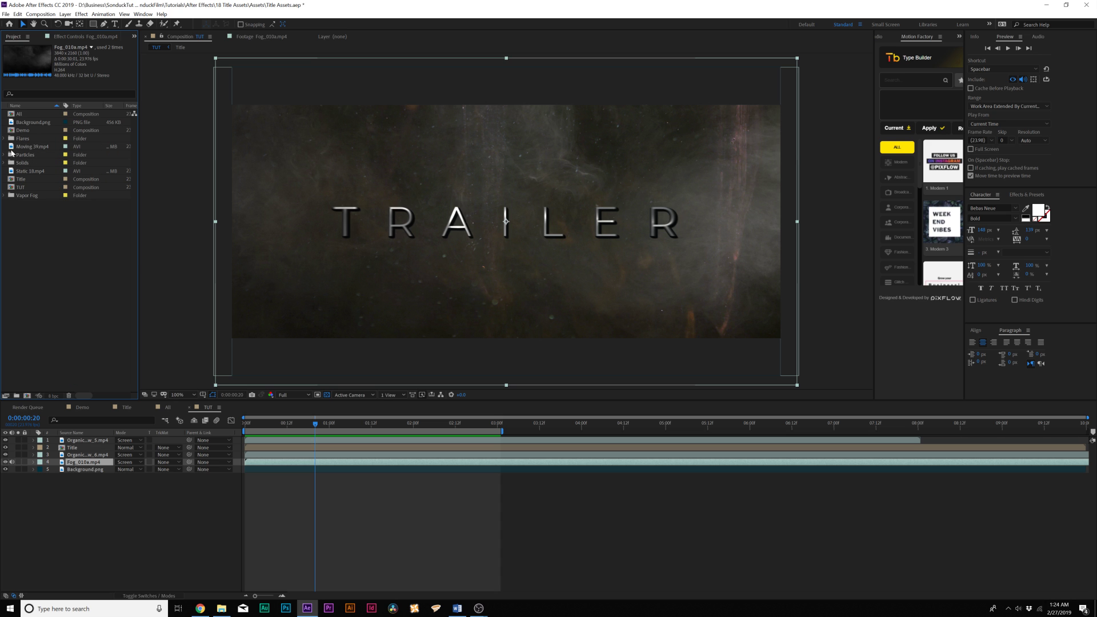
double_click(14, 147)
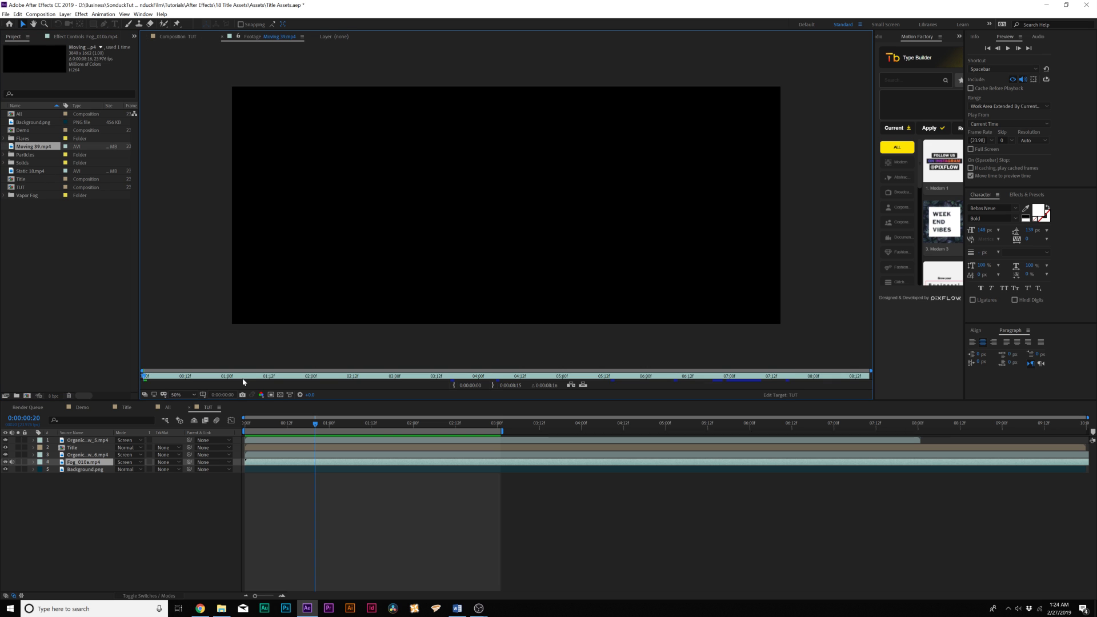
left_click(280, 376)
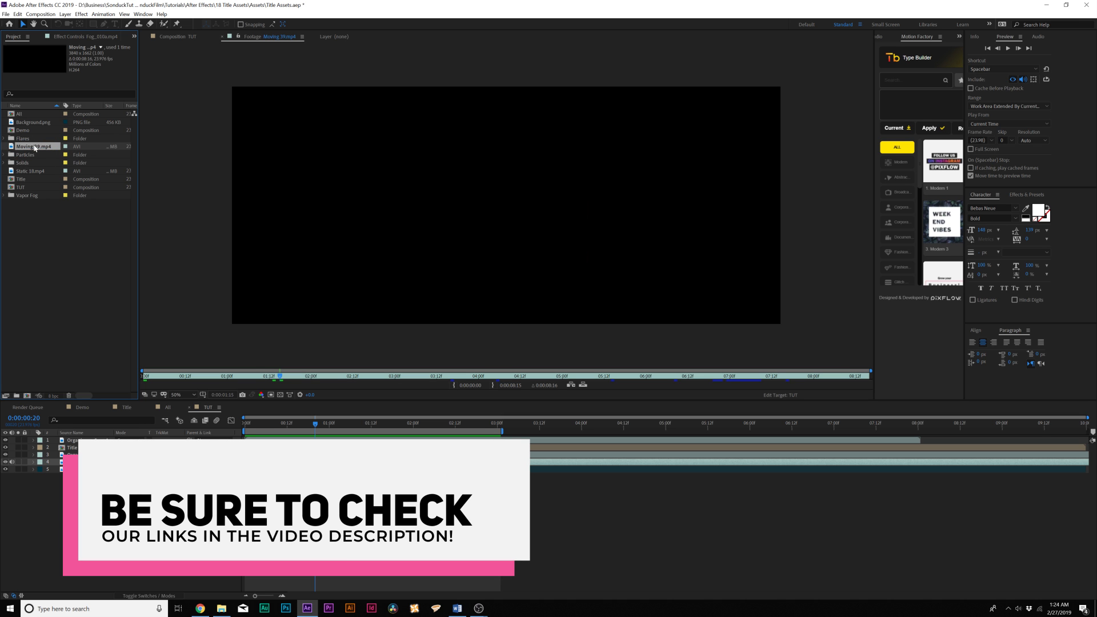
- Add Static 18.mp4 and Moving 39.mp4 to the TUT comp, each in Screen mode
left_click_drag(27, 170, 110, 450)
left_click(120, 448)
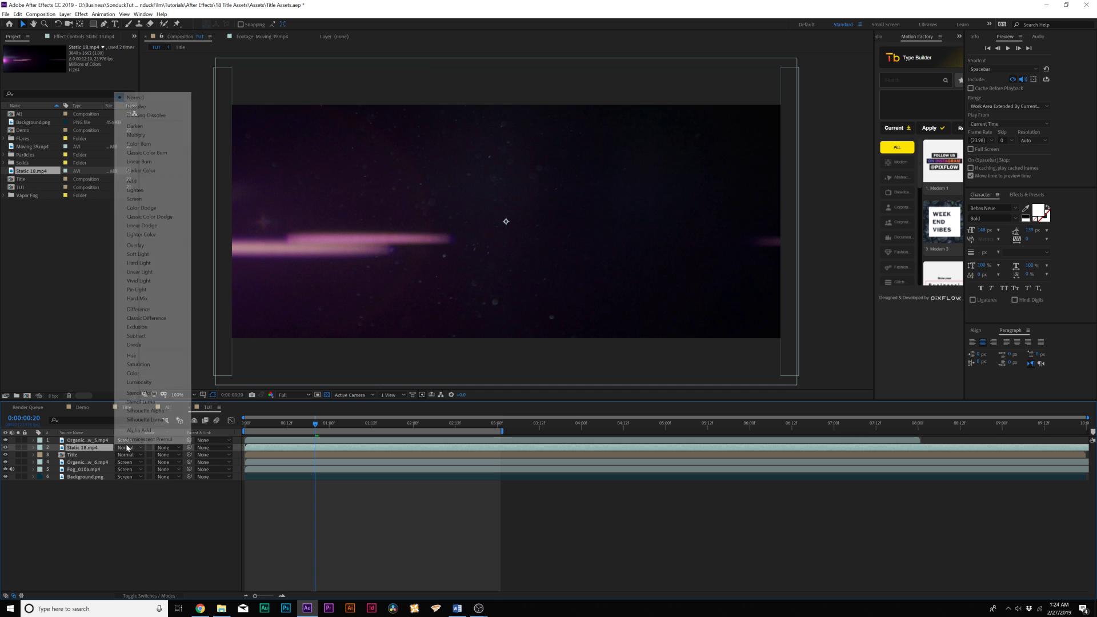
left_click(159, 204)
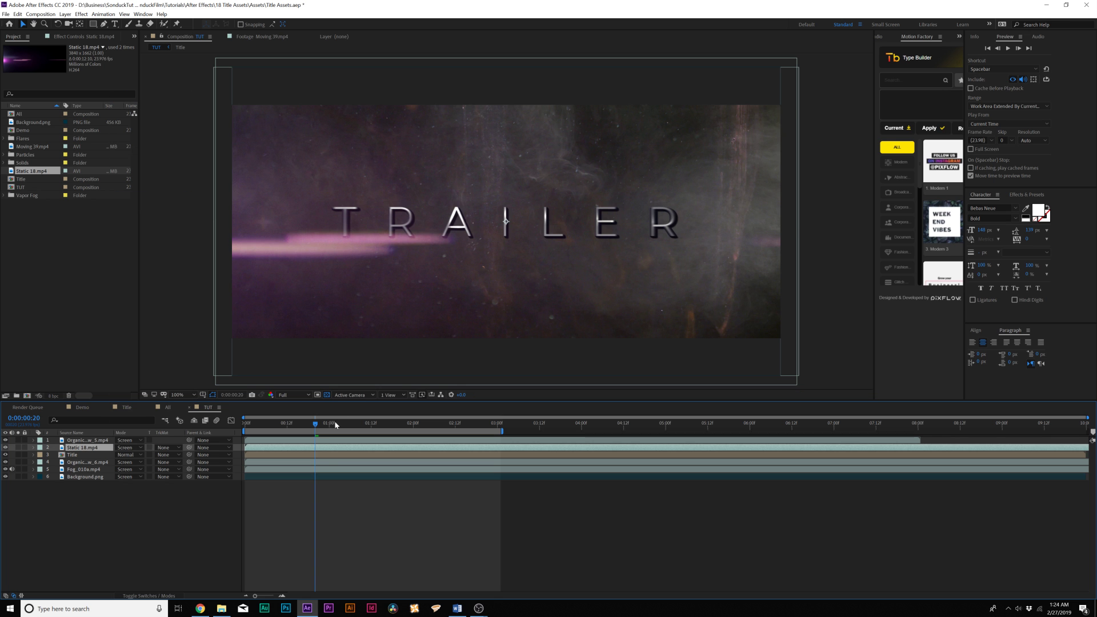
left_click(312, 424)
left_click_drag(321, 428, 339, 427)
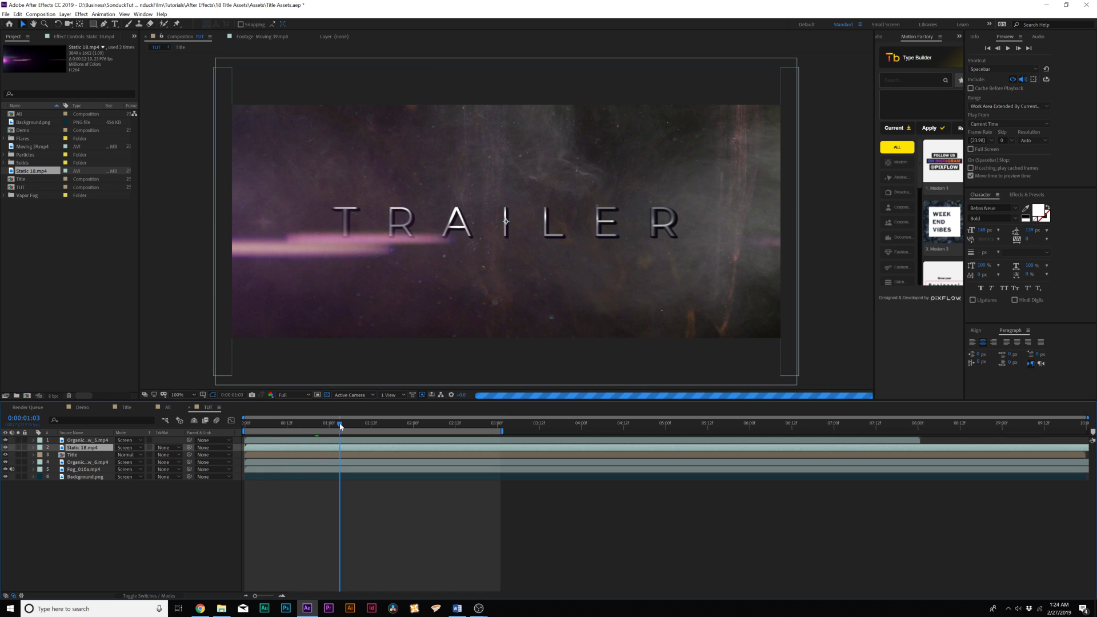
left_click_drag(16, 147, 90, 441)
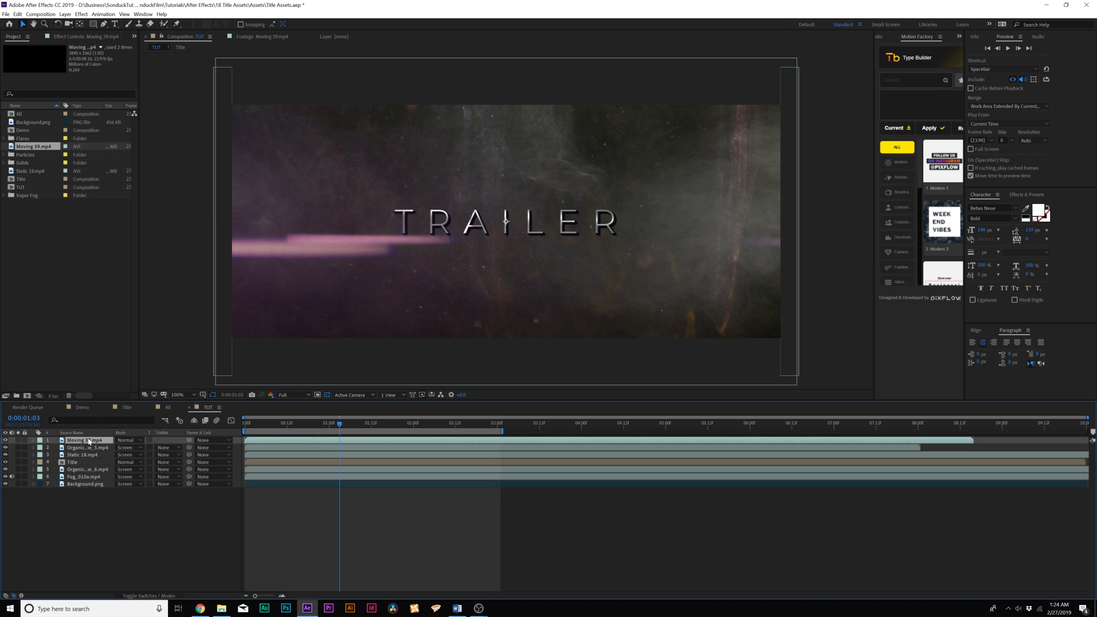
left_click(127, 441)
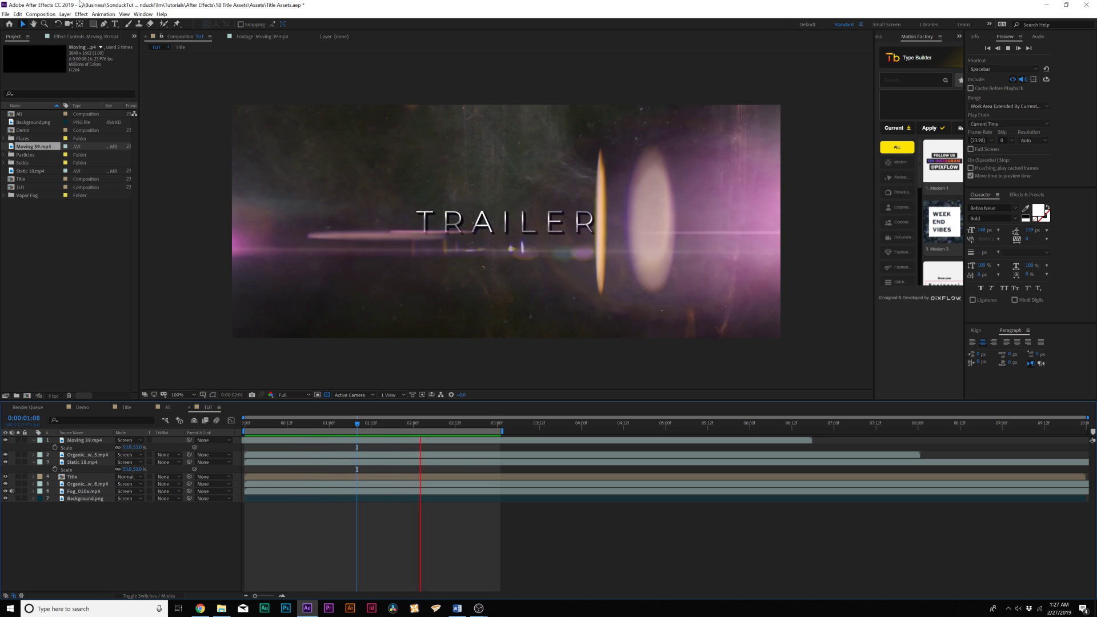
- Add a top adjustment layer with Curves, shaping the master curve into a darker S-curve
left_click(65, 15)
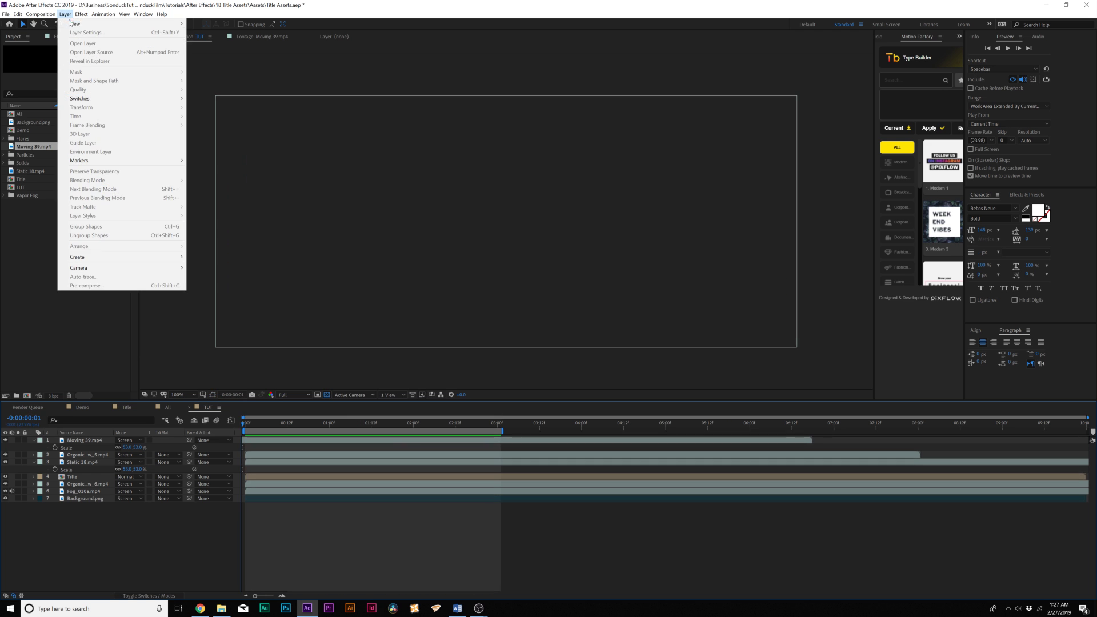
mouse_move(138, 23)
left_click(219, 77)
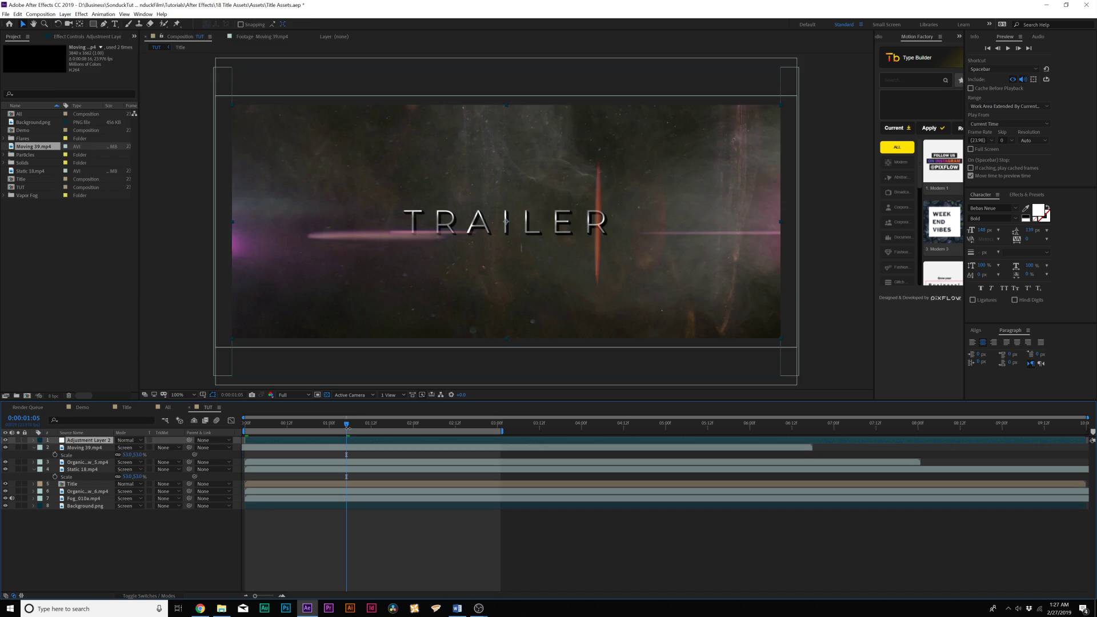
left_click(81, 14)
mouse_move(129, 106)
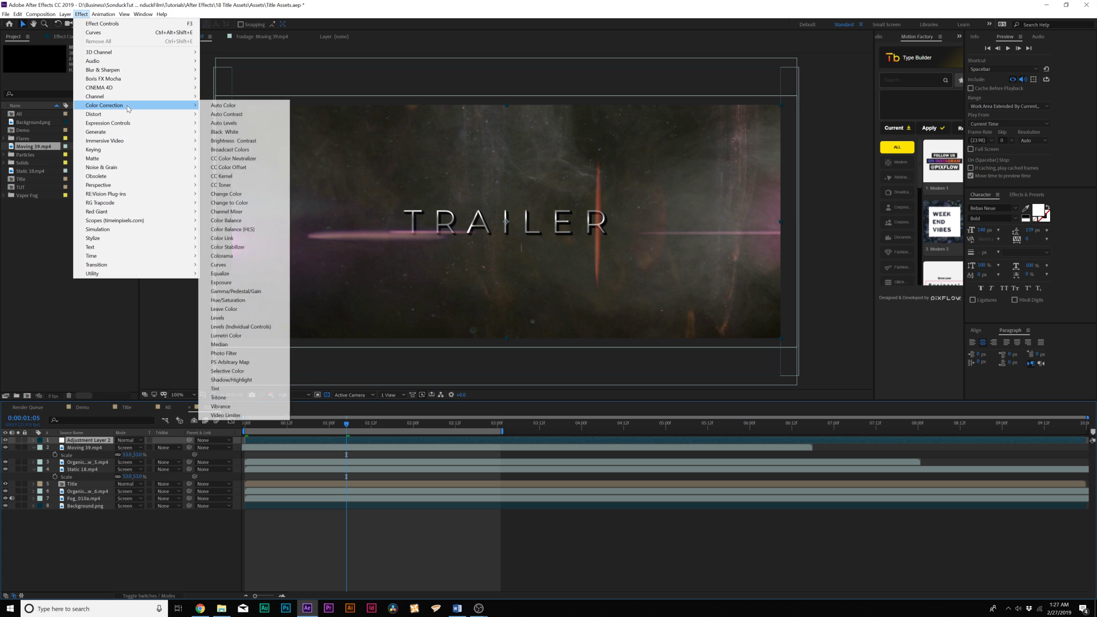
left_click(225, 265)
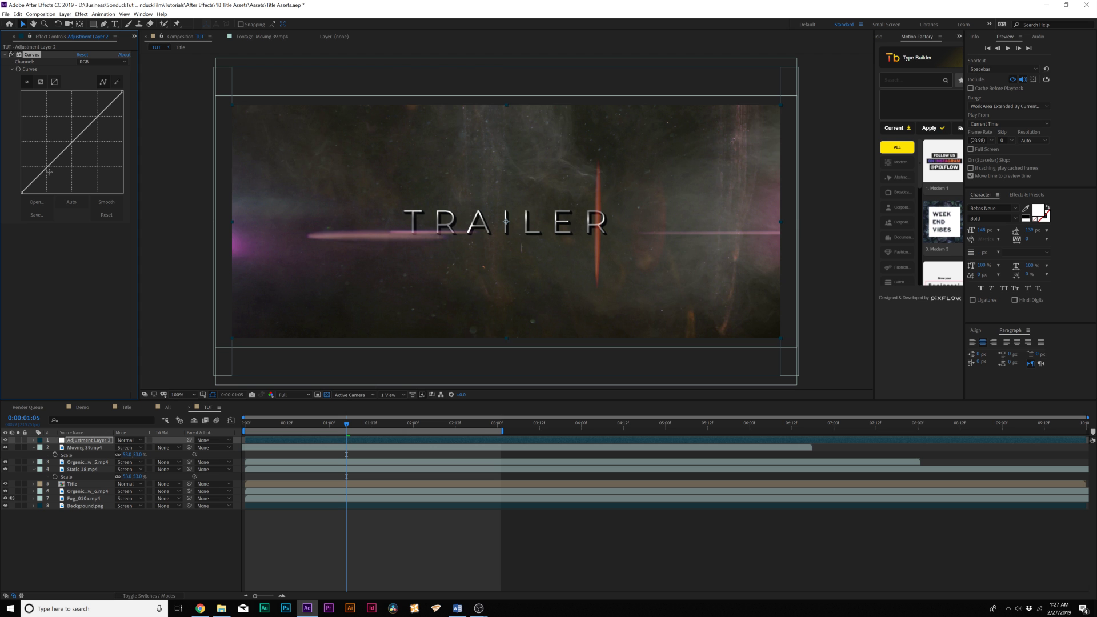
left_click_drag(49, 173, 50, 175)
left_click_drag(93, 132, 90, 118)
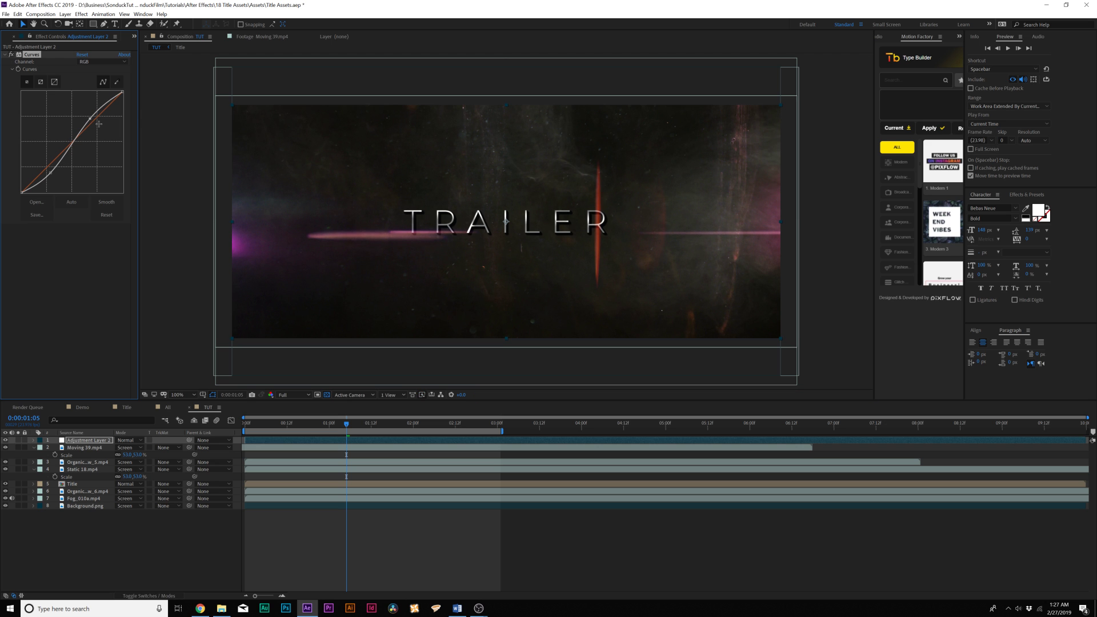
- Pull the red curve down and lift the blue curve, then preview the grade
left_click(100, 63)
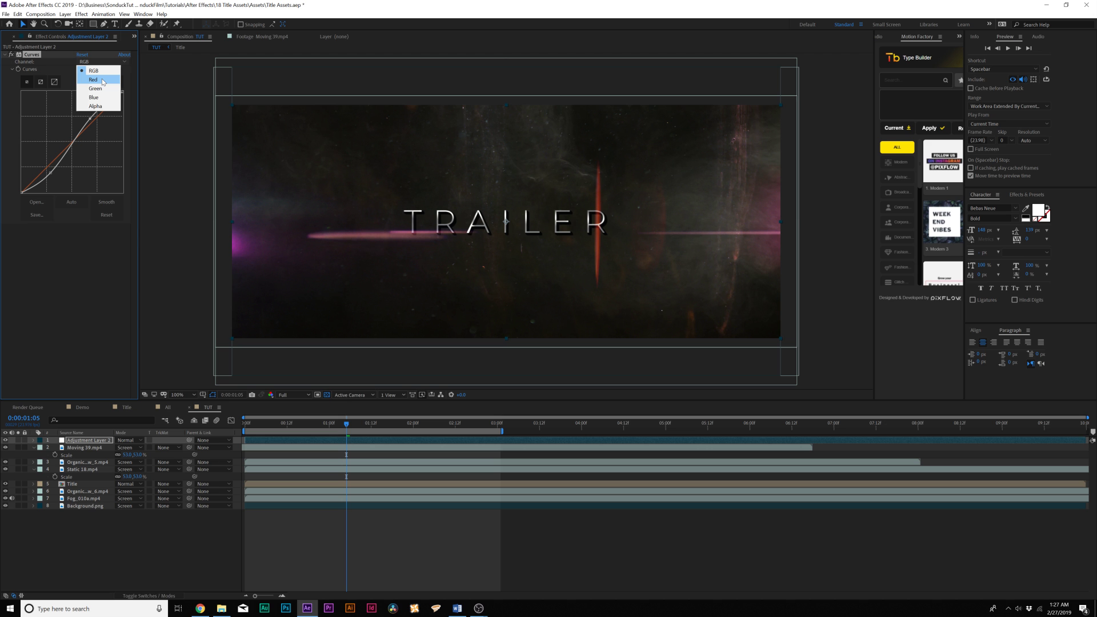
left_click(103, 80)
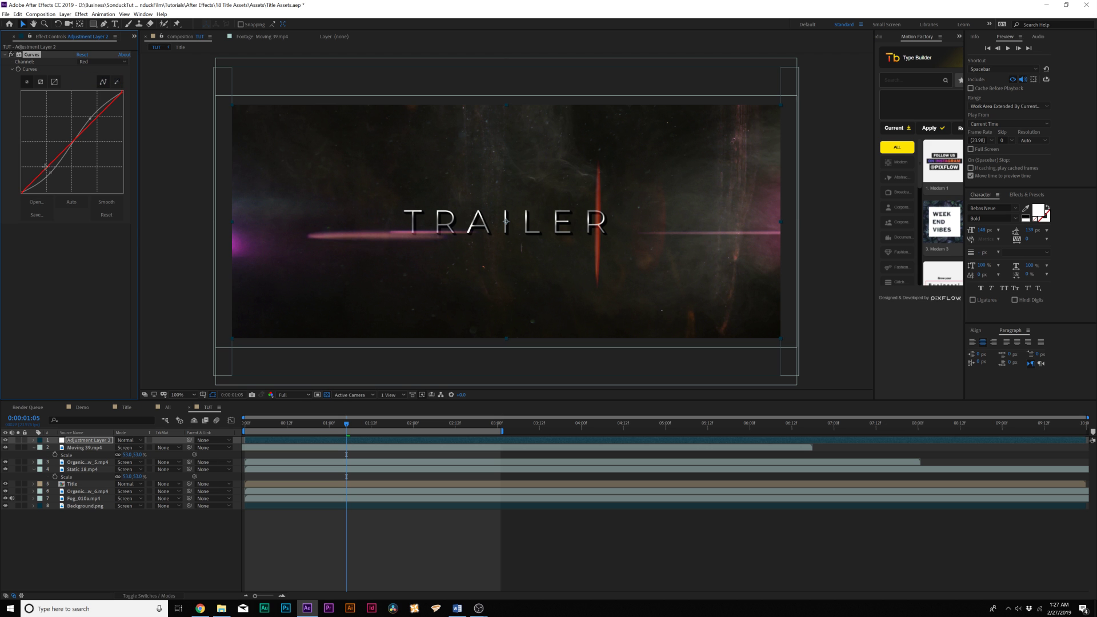
left_click_drag(51, 167, 51, 169)
left_click(99, 61)
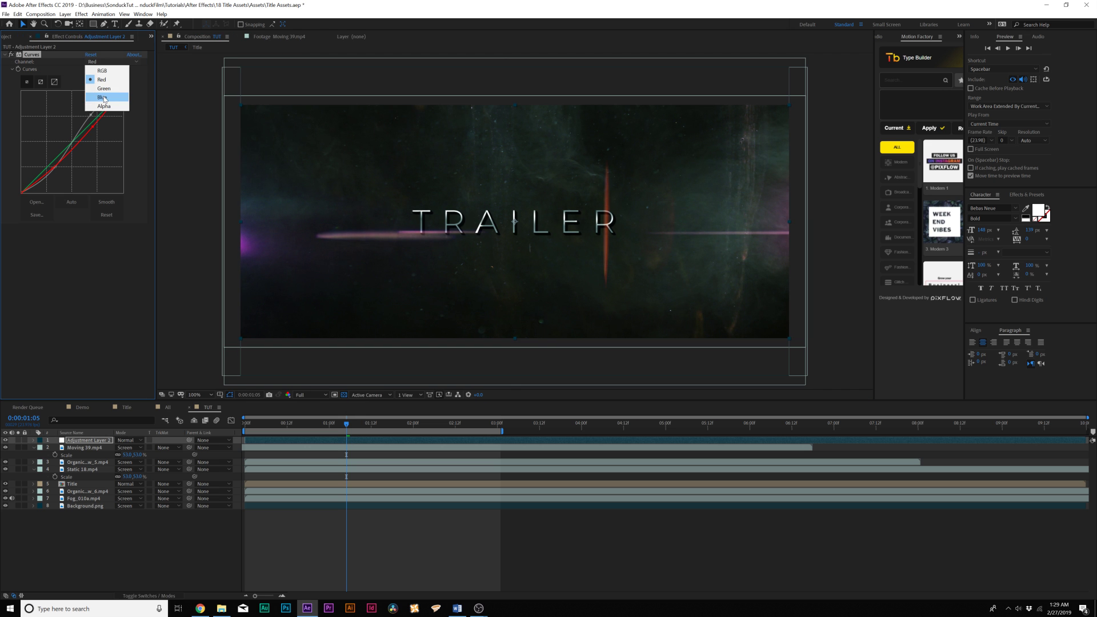
left_click(102, 97)
left_click_drag(67, 145, 67, 143)
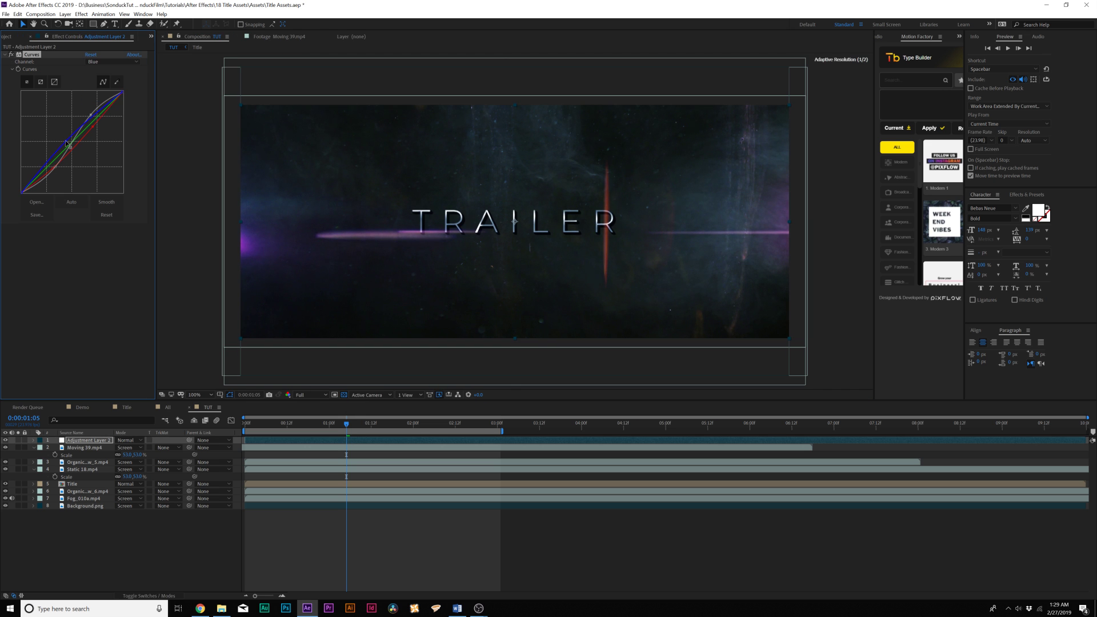
key("space")
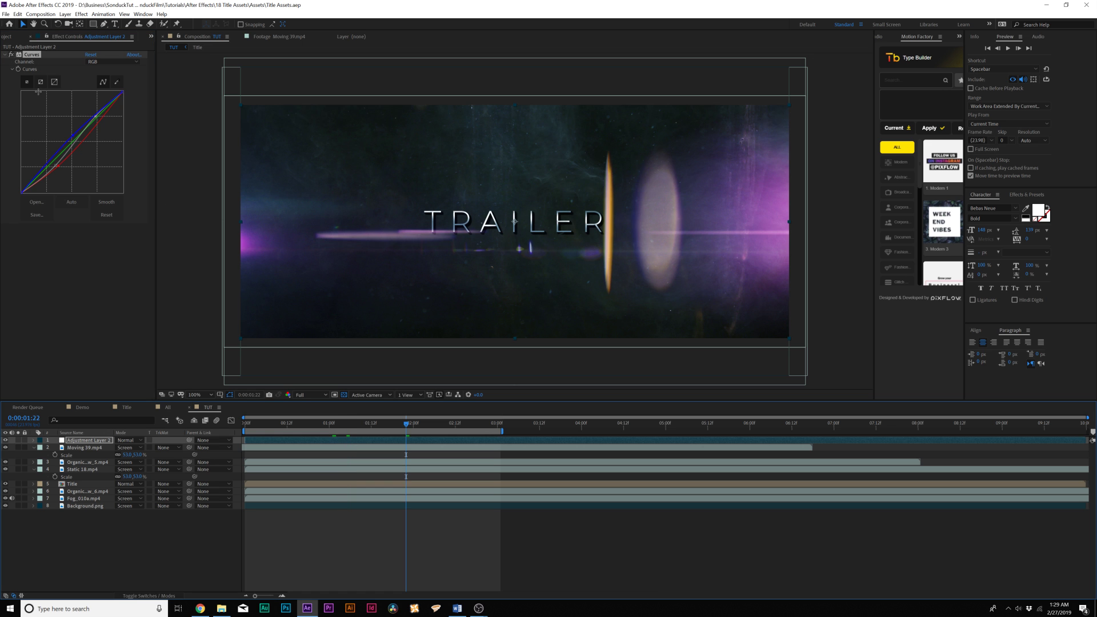
- Add Noise to Adjustment Layer 2 at 5% amount with Use Color Noise turned off
left_click(81, 14)
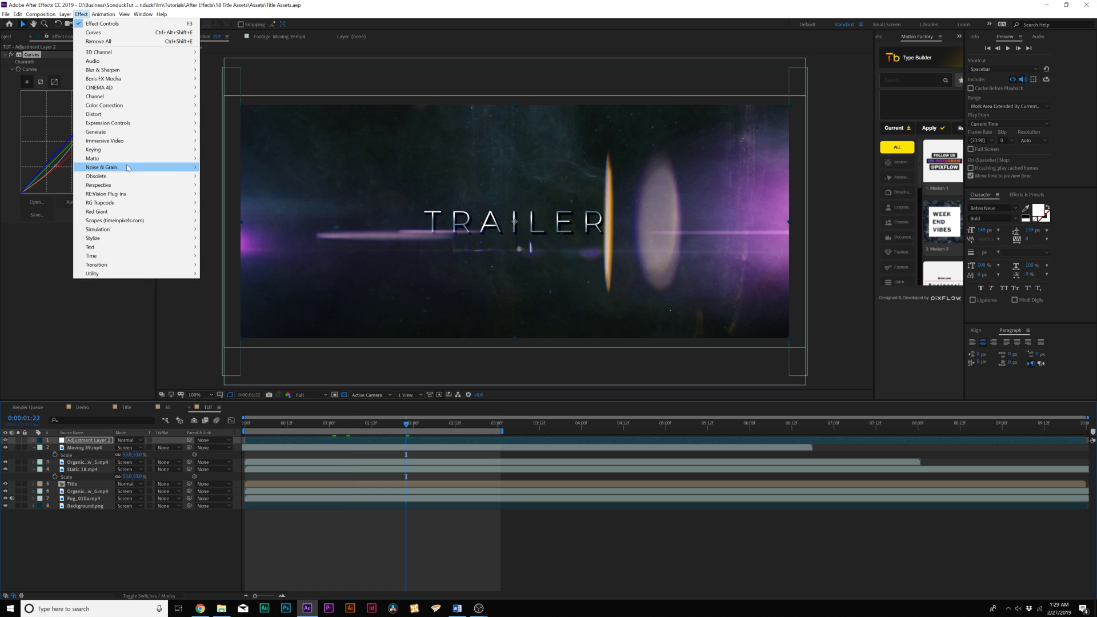
mouse_move(127, 167)
left_click(228, 202)
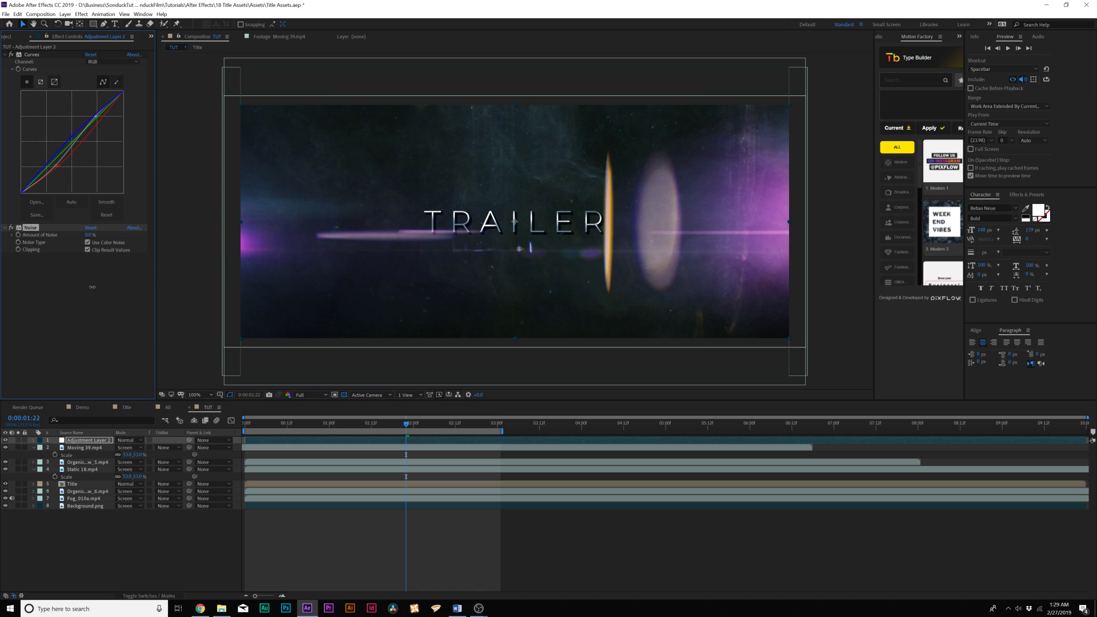
left_click_drag(92, 287, 93, 287)
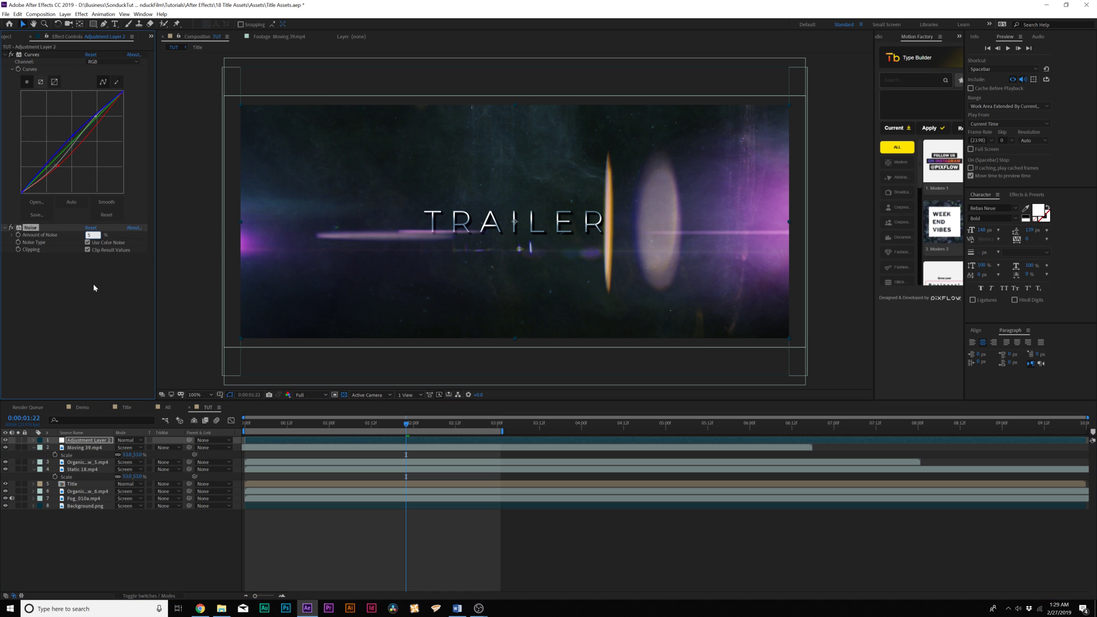
left_click(87, 243)
left_click(128, 530)
key("u")
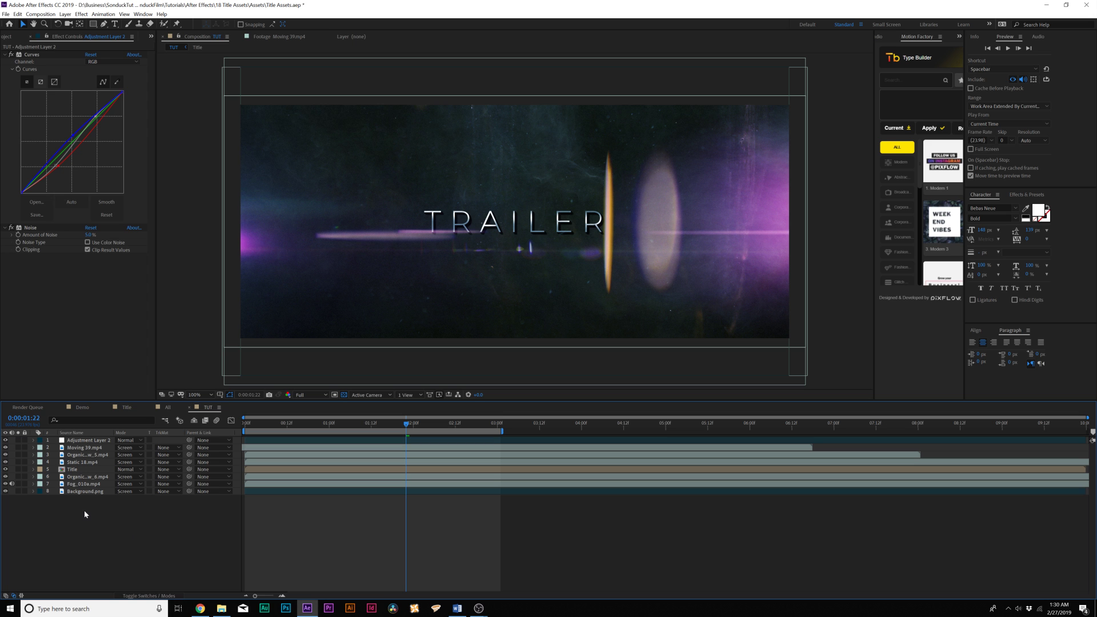
- Pre-compose all eight layers into a precomp named ALL TUT
left_click_drag(84, 510, 83, 427)
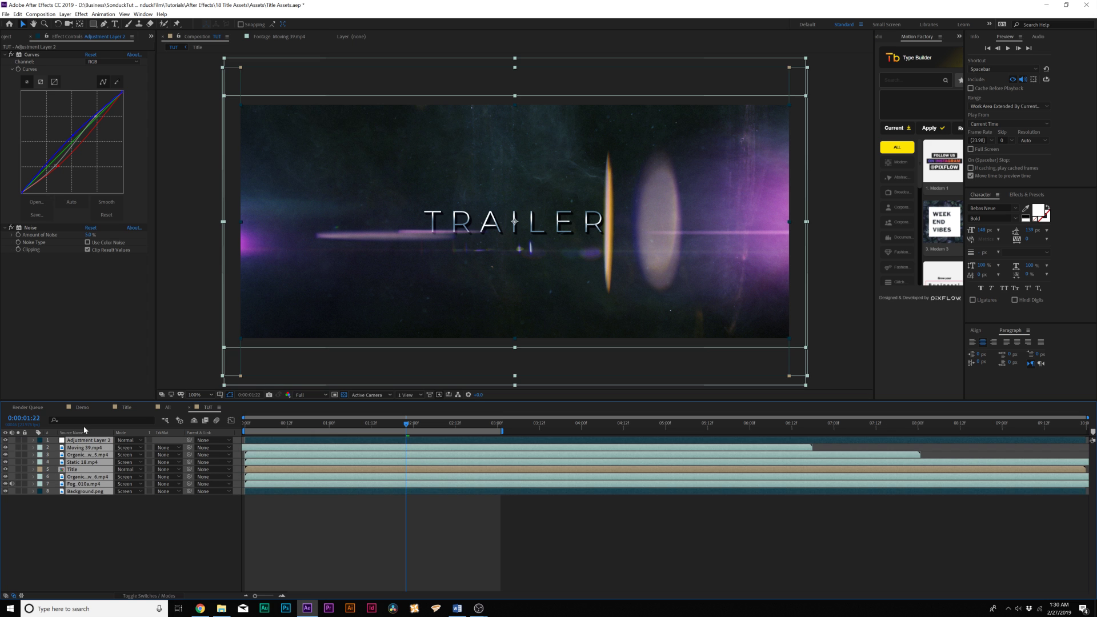
left_click(65, 14)
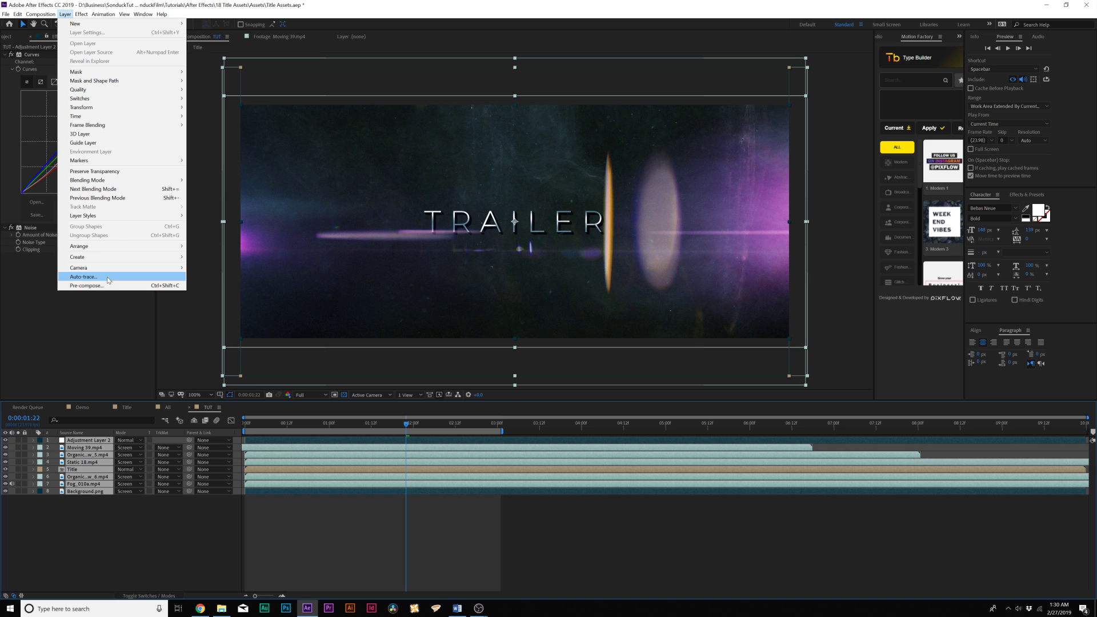
left_click(87, 286)
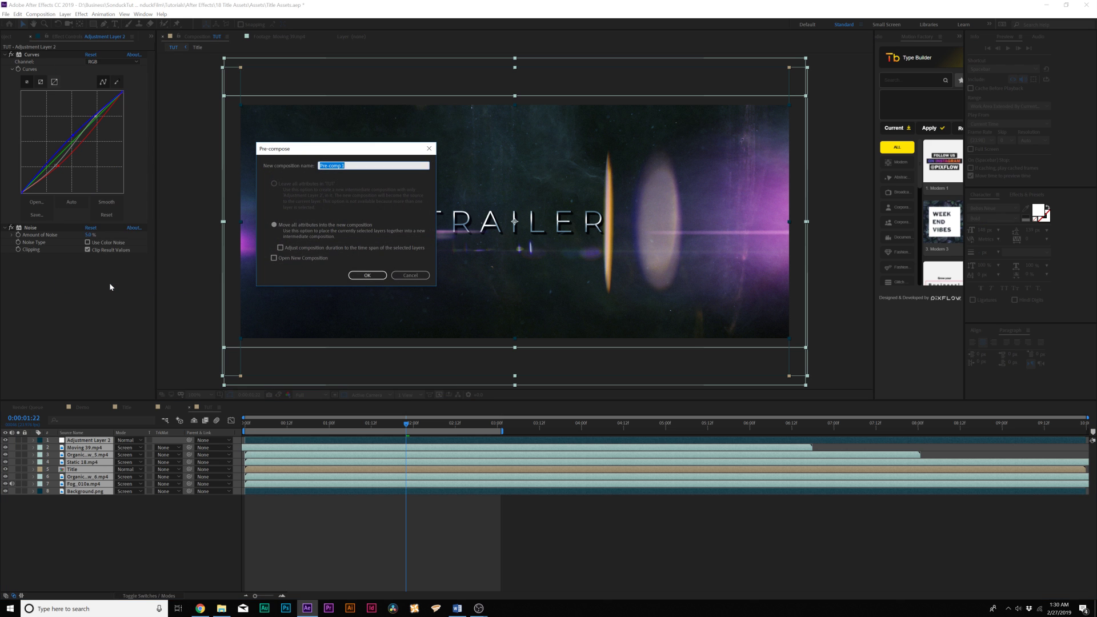
type("ALL TUT")
key("Return")
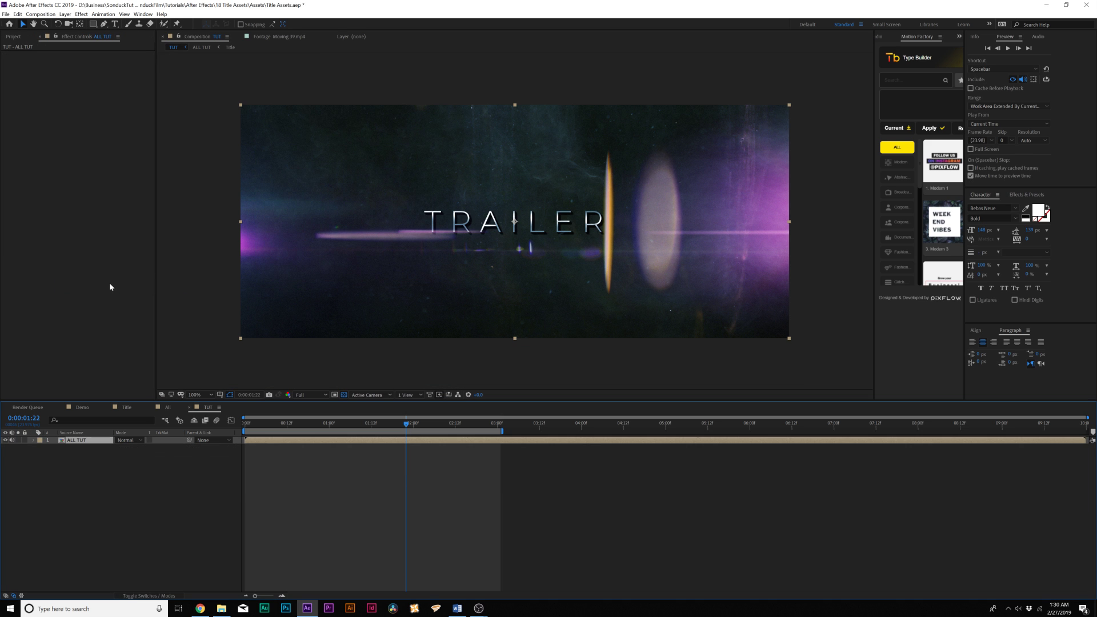
- Give ALL TUT a wiggle(.5,20) Position expression and set its Scale to 102%
key("p")
left_click(55, 448, "alt")
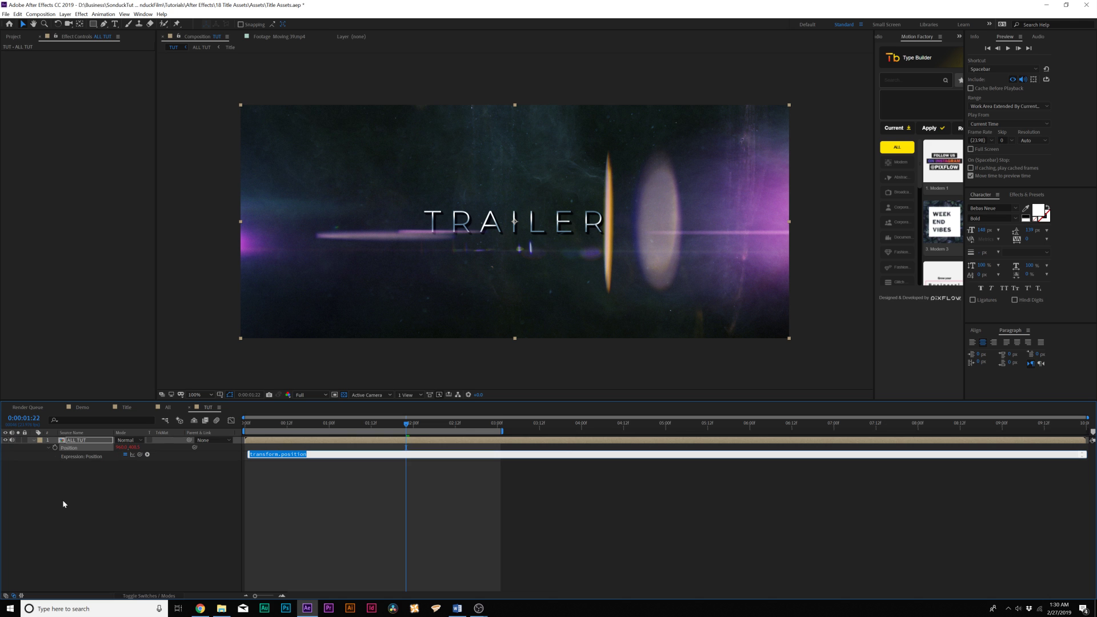
type("wiggle(.5,20")
left_click(82, 508)
left_click(83, 441)
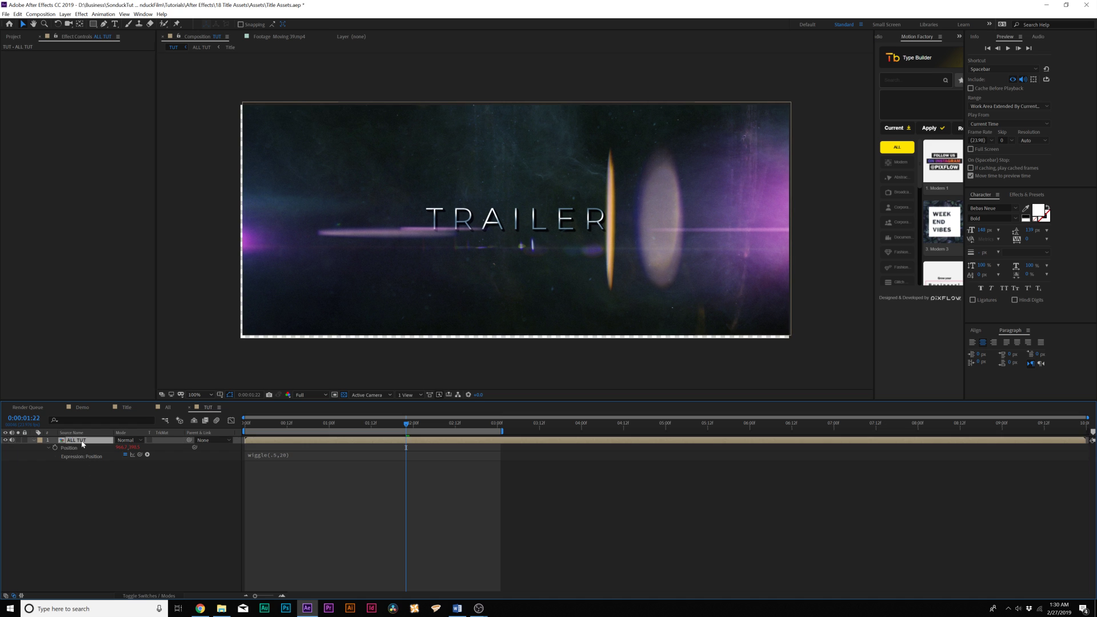
key("s")
left_click_drag(122, 448, 131, 449)
- Keyframe ALL TUT's Scale from 104% at frame 0 to 110% at 0:00:05:00
left_click(178, 515)
key("Home")
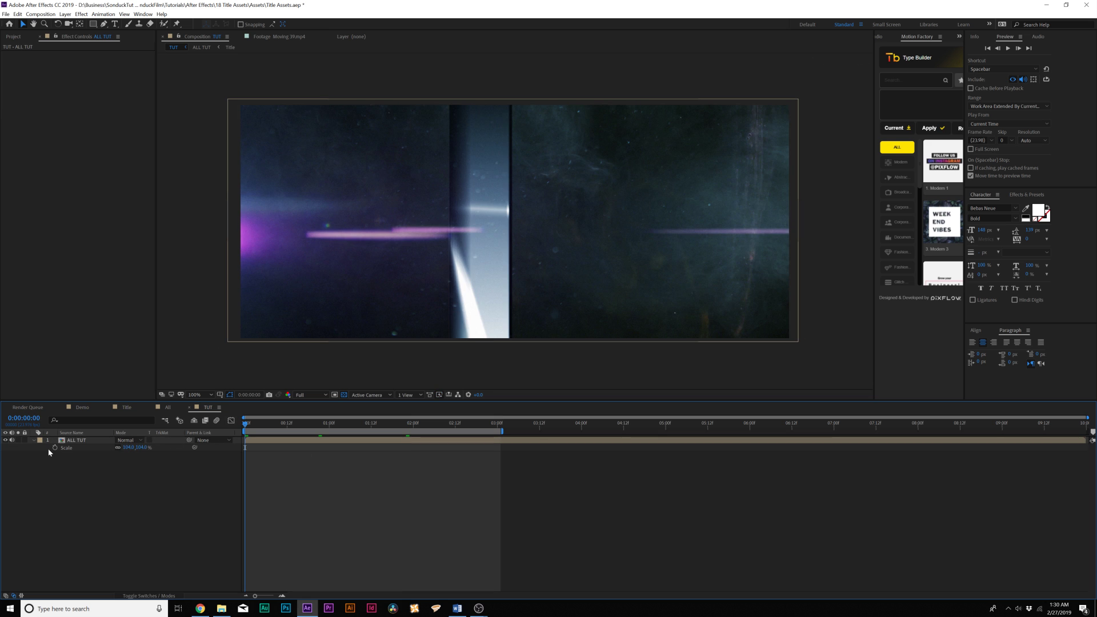
left_click(54, 448)
left_click_drag(523, 429, 667, 429)
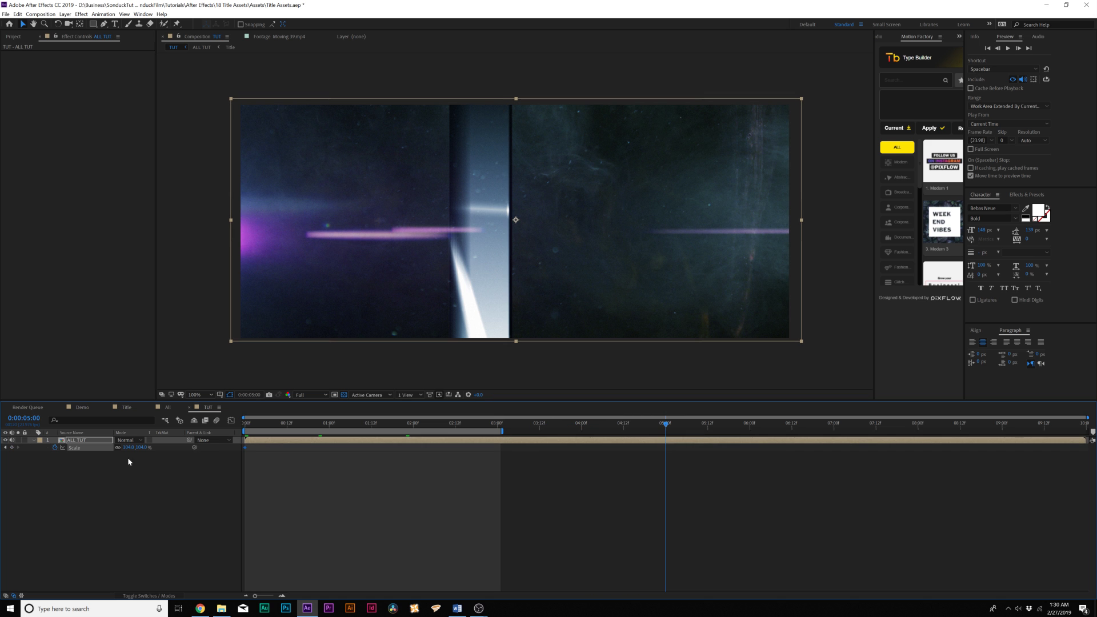
left_click(132, 478)
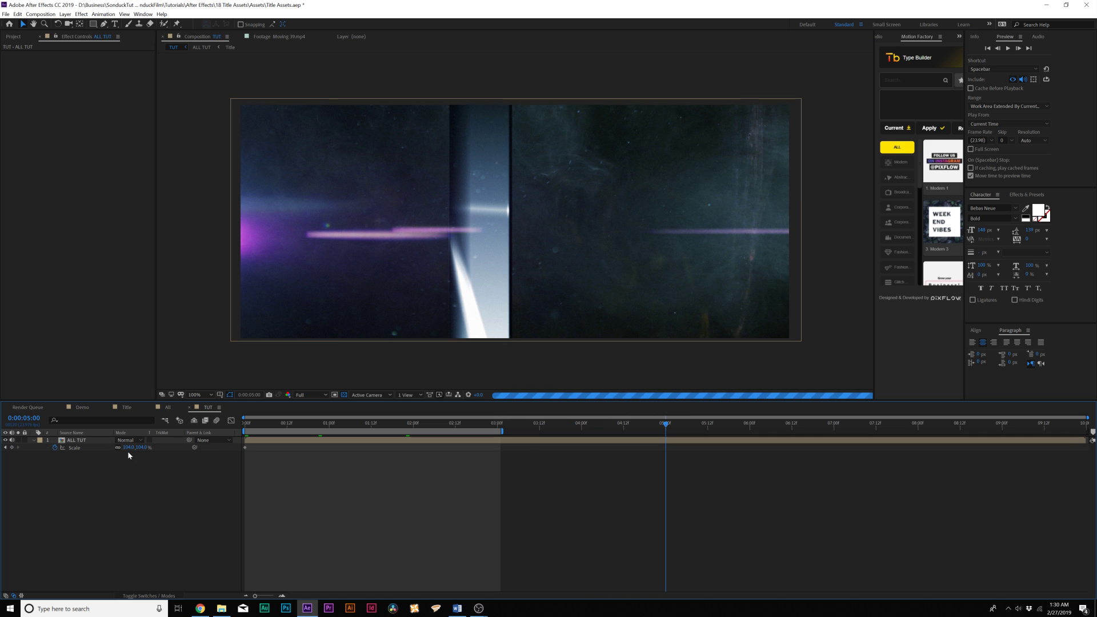
left_click_drag(128, 449, 132, 449)
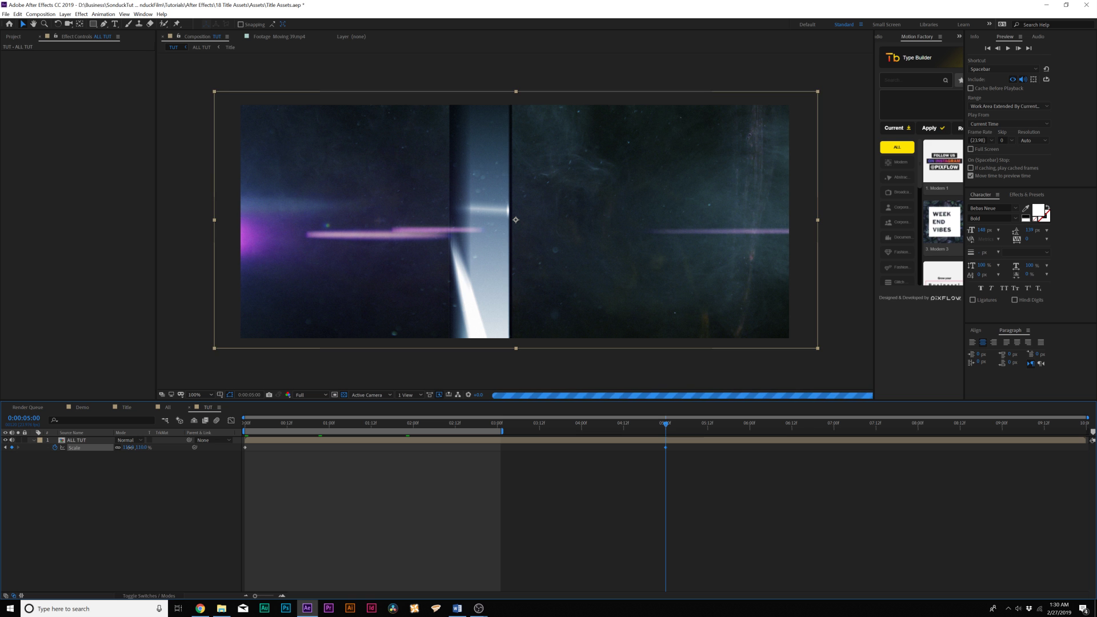